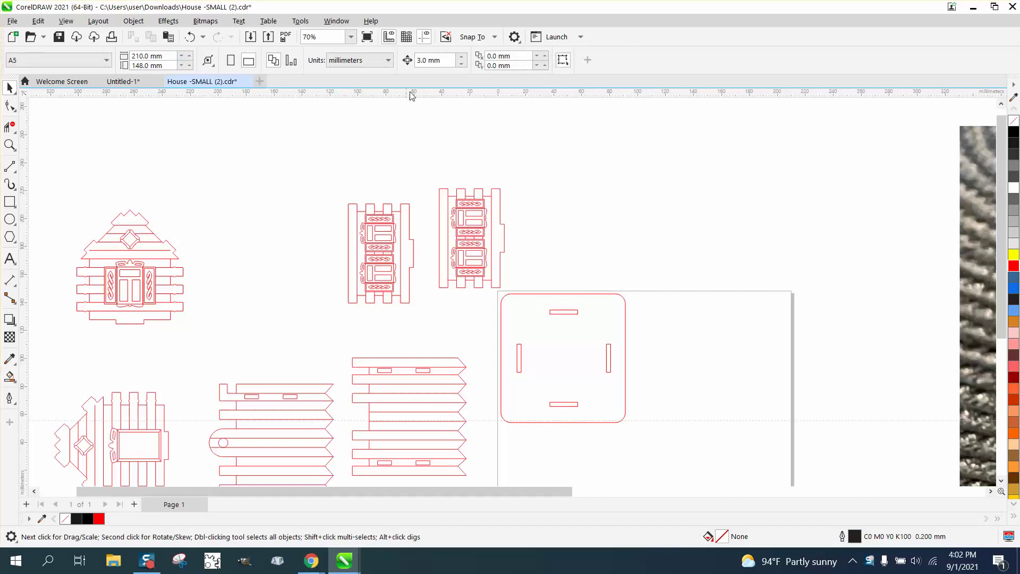
Set the document units to inches and the page size to 24 by 12 inches
click(387, 60)
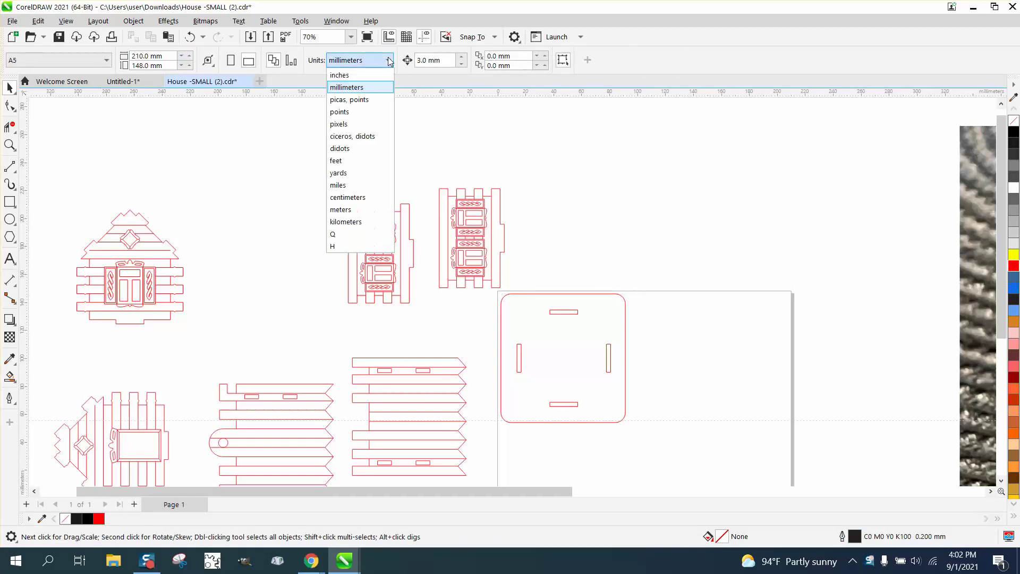
click(355, 76)
click(144, 56)
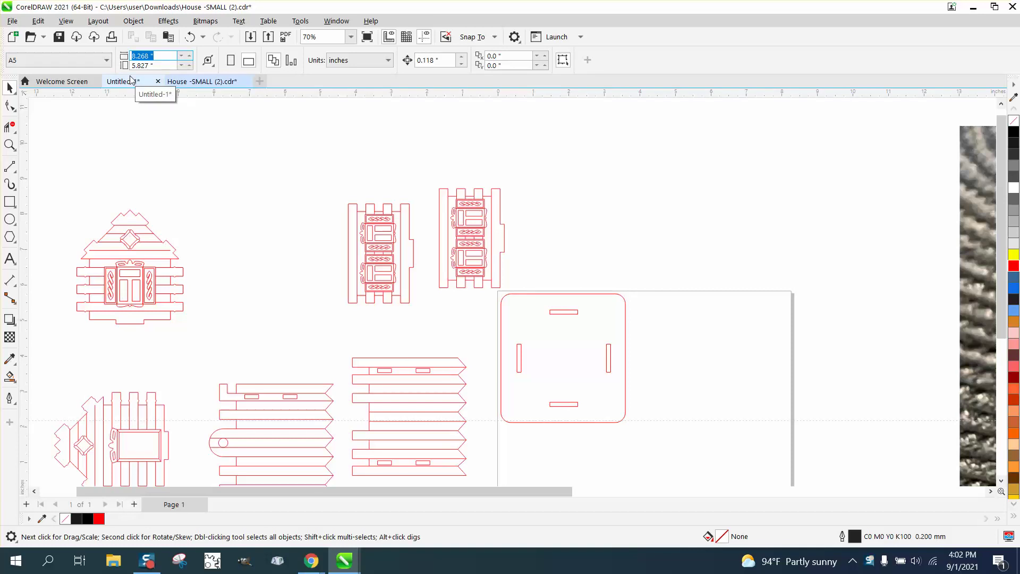
text(12)
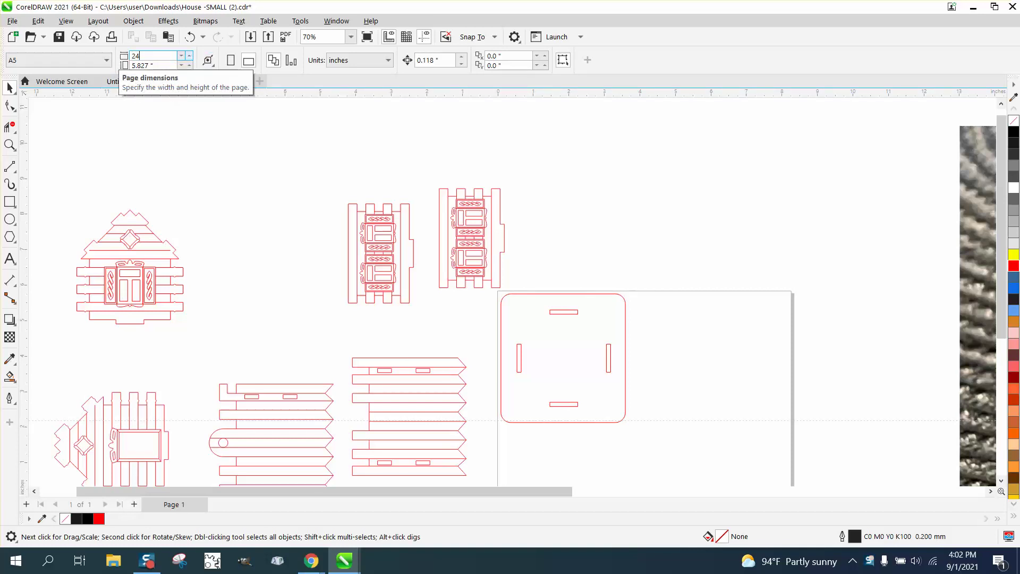
key(Tab)
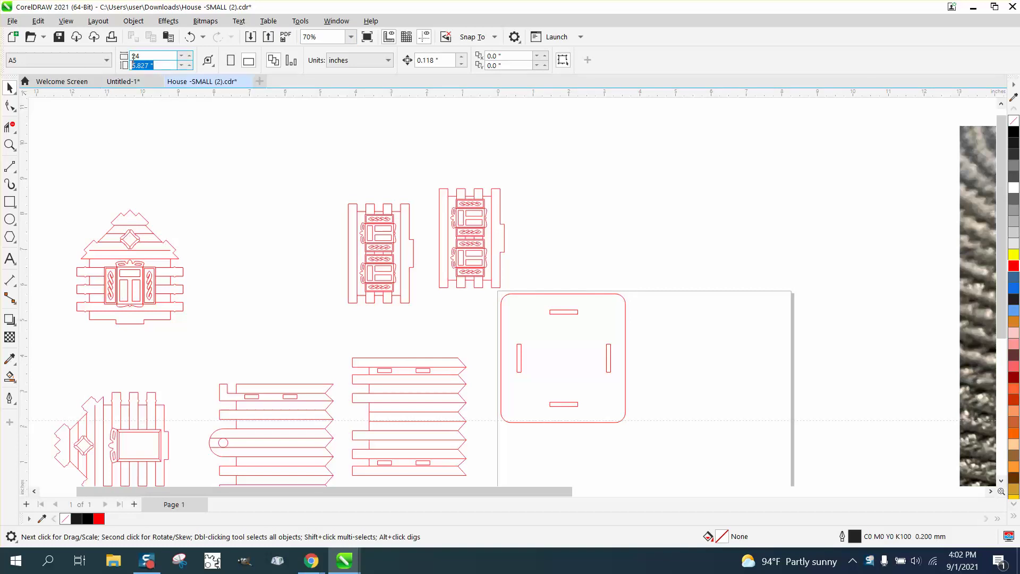
text(12)
key(Return)
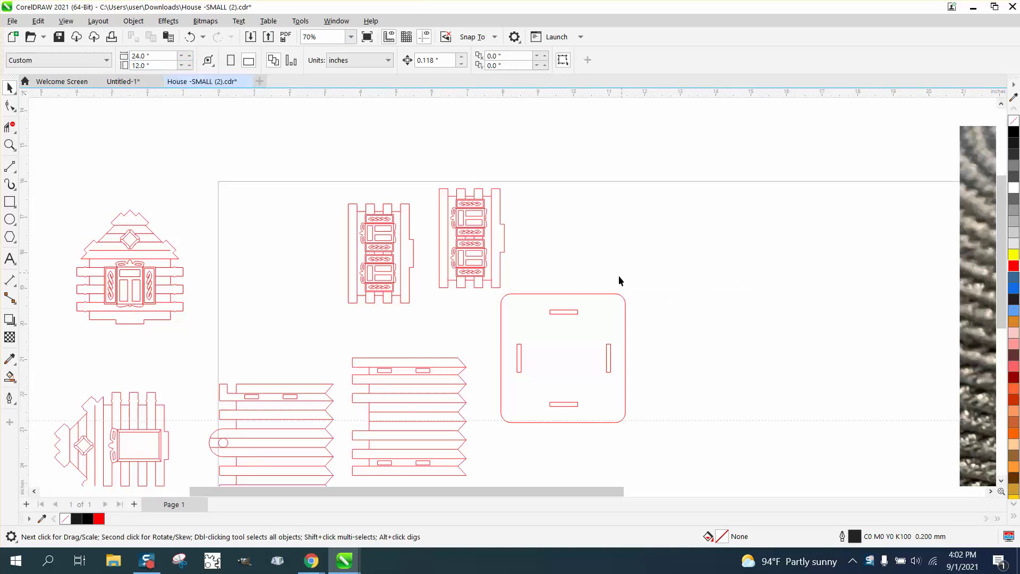
Move the two side walls, two roof panels and the base plate together off the page, to its left
scroll(619, 276, down, 1)
drag(338, 204, 493, 399)
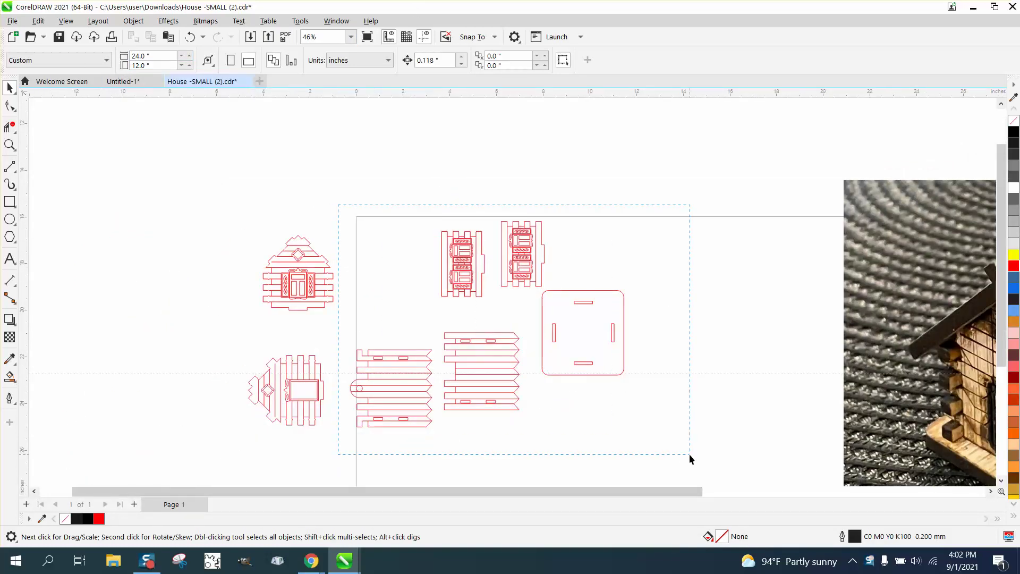
drag(689, 454, 689, 454)
drag(489, 322, 181, 180)
Move the rounded base plate with its four slots just inside the page's upper-left corner
click(337, 160)
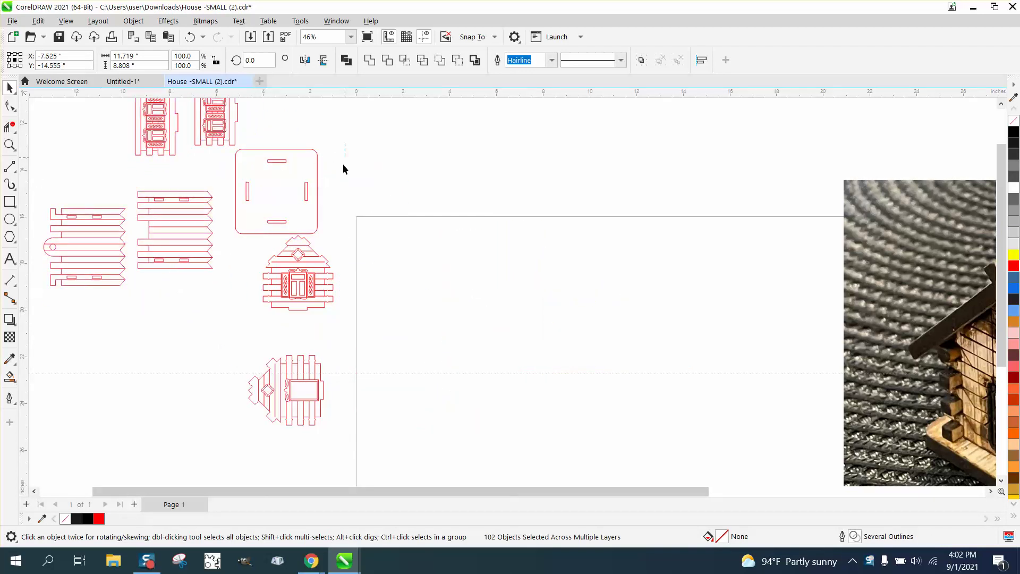
drag(345, 143, 234, 245)
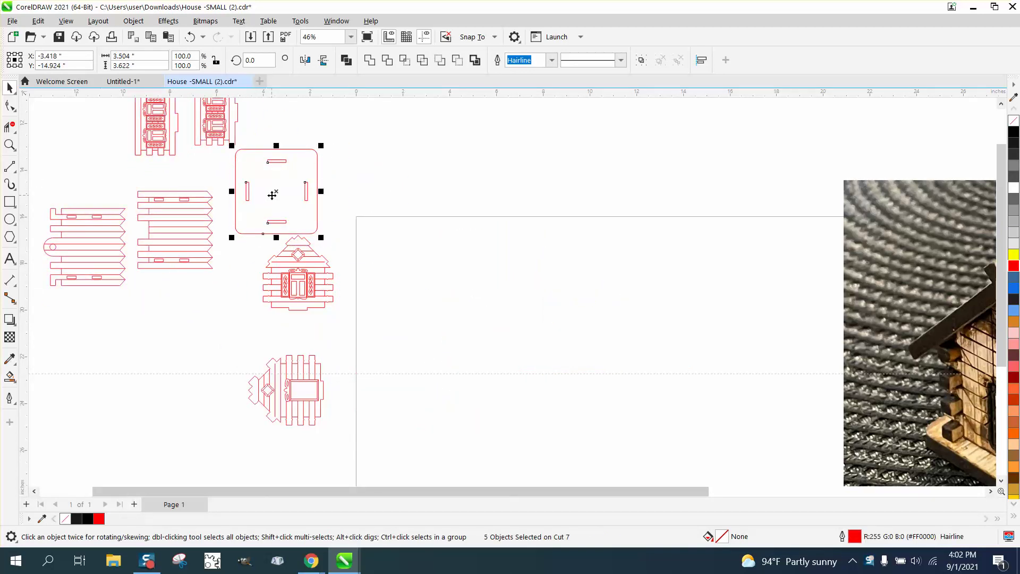
drag(276, 196, 400, 265)
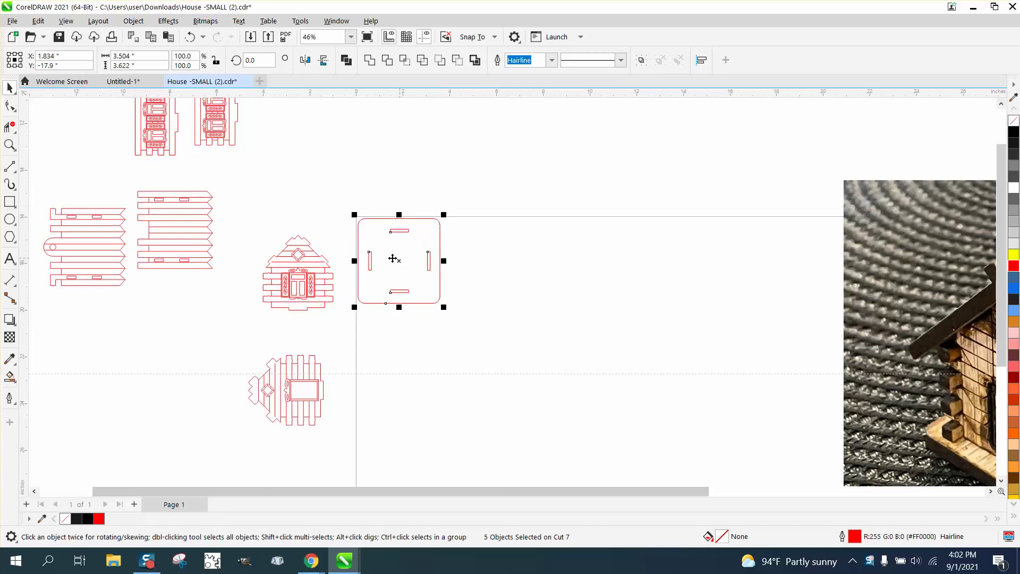
Delete the two vertical line segments between the window and its side ornaments on the right side wall's upper window
scroll(281, 261, down, 2)
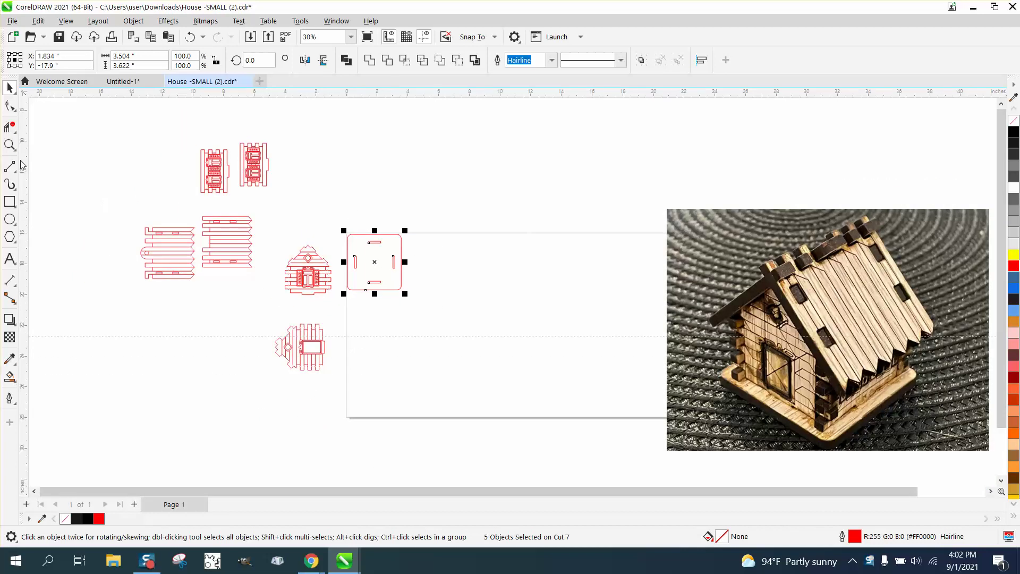
click(9, 144)
drag(218, 142, 334, 219)
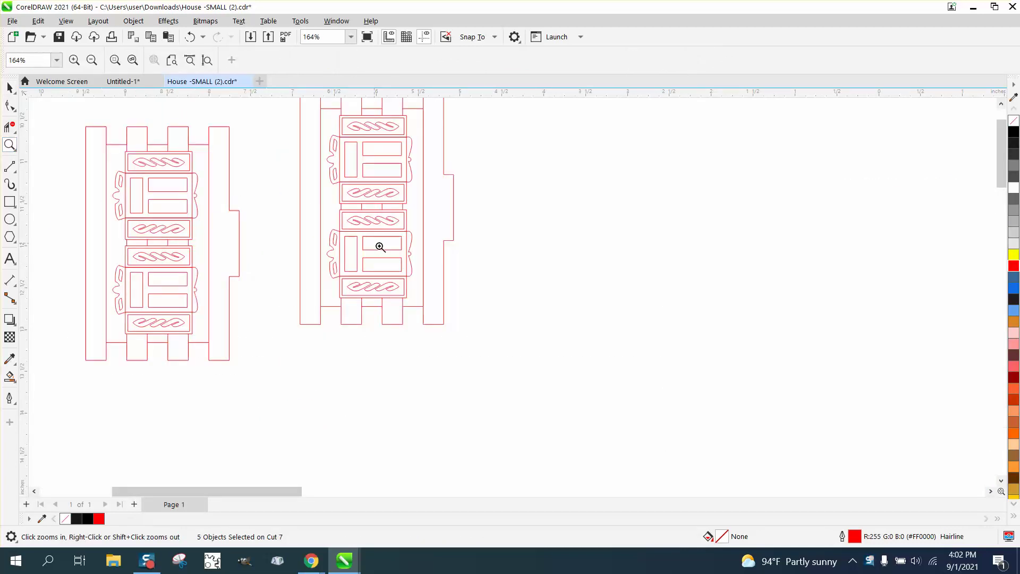
scroll(393, 250, down, 1)
drag(374, 144, 479, 224)
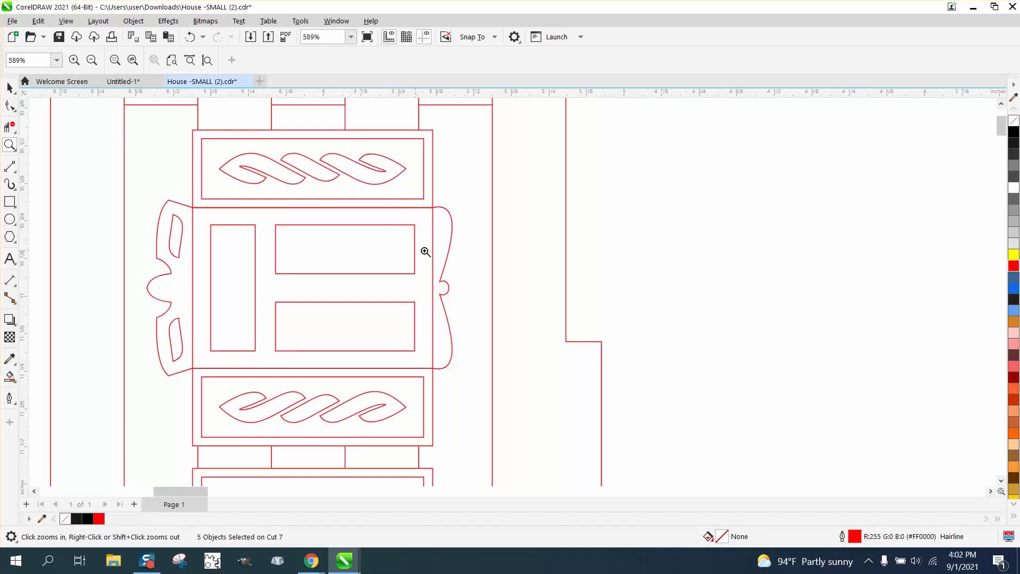
click(10, 127)
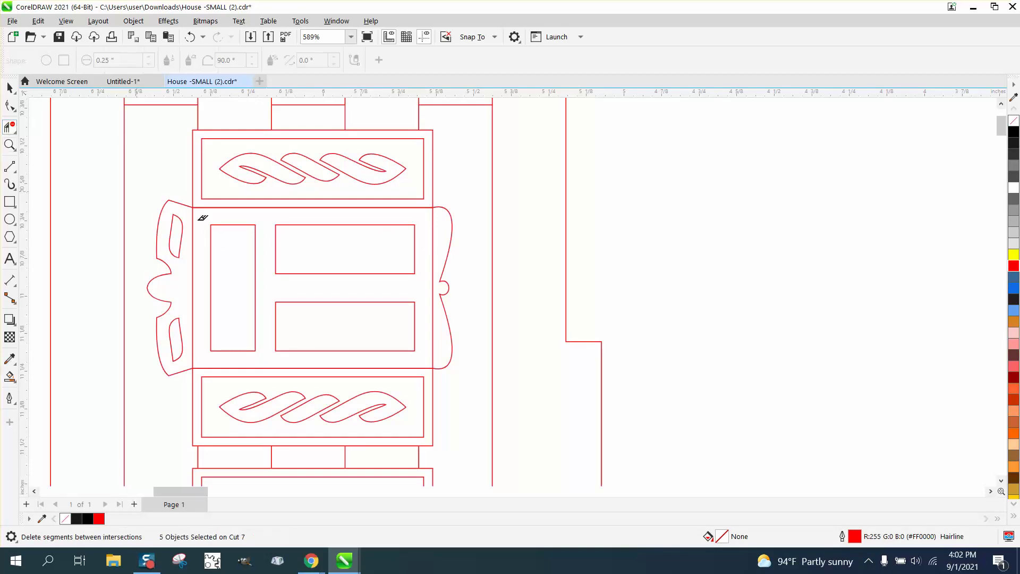
click(435, 234)
click(194, 232)
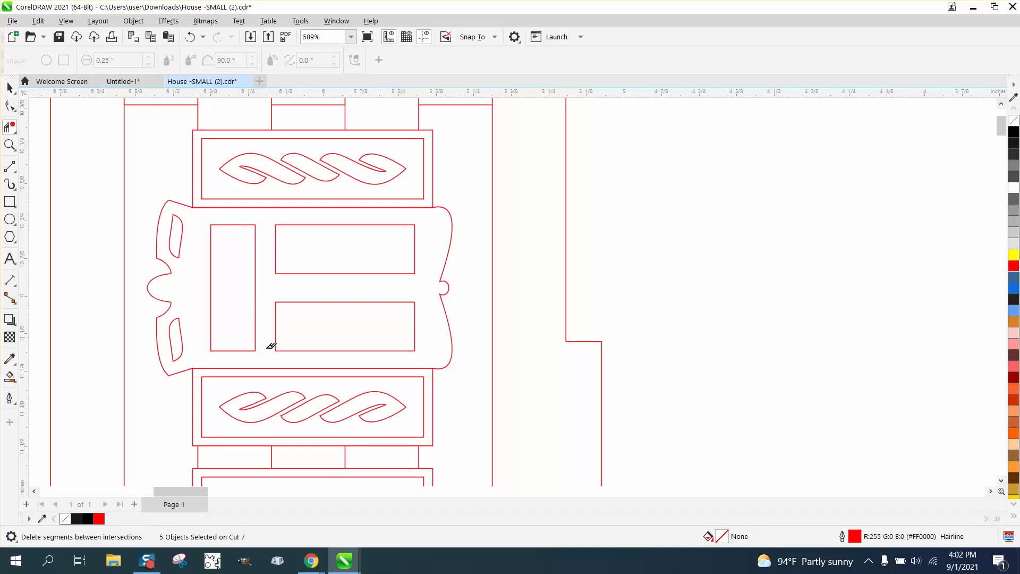
Remove the two vertical segments beside the panes of the right side wall's lower window with Virtual Segment Delete
scroll(362, 372, down, 4)
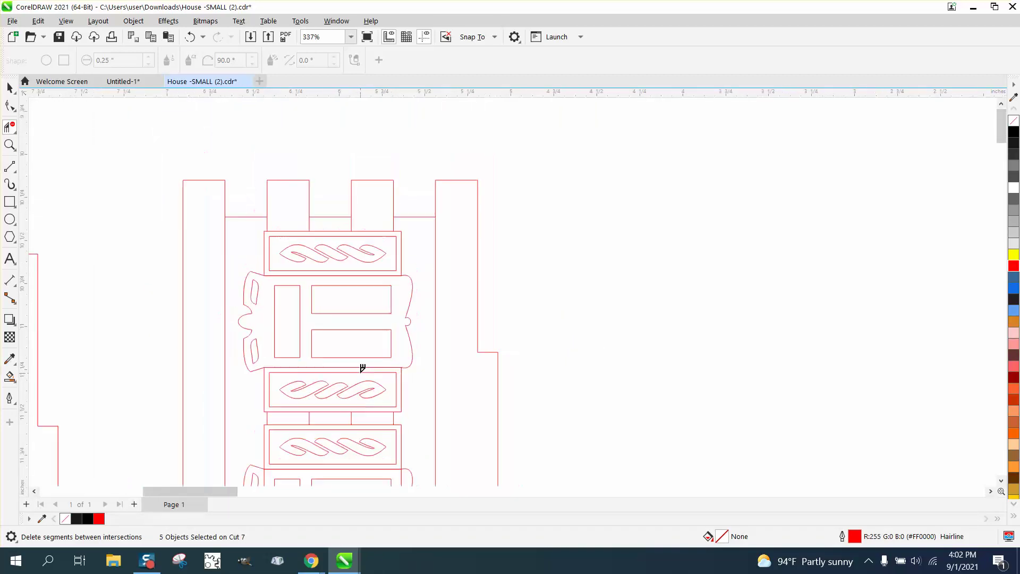
scroll(370, 369, down, 2)
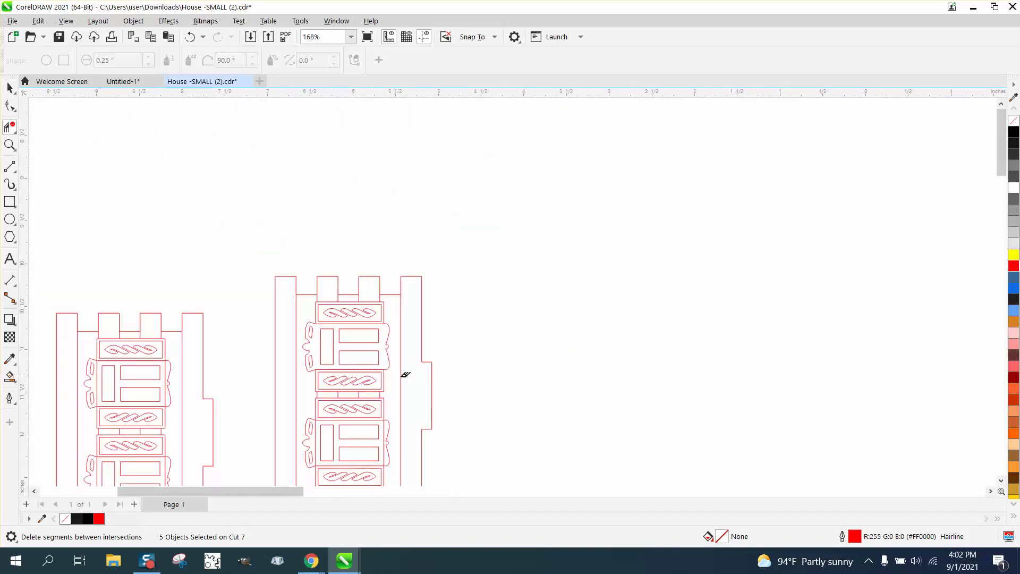
click(386, 427)
click(317, 426)
scroll(141, 360, down, 1)
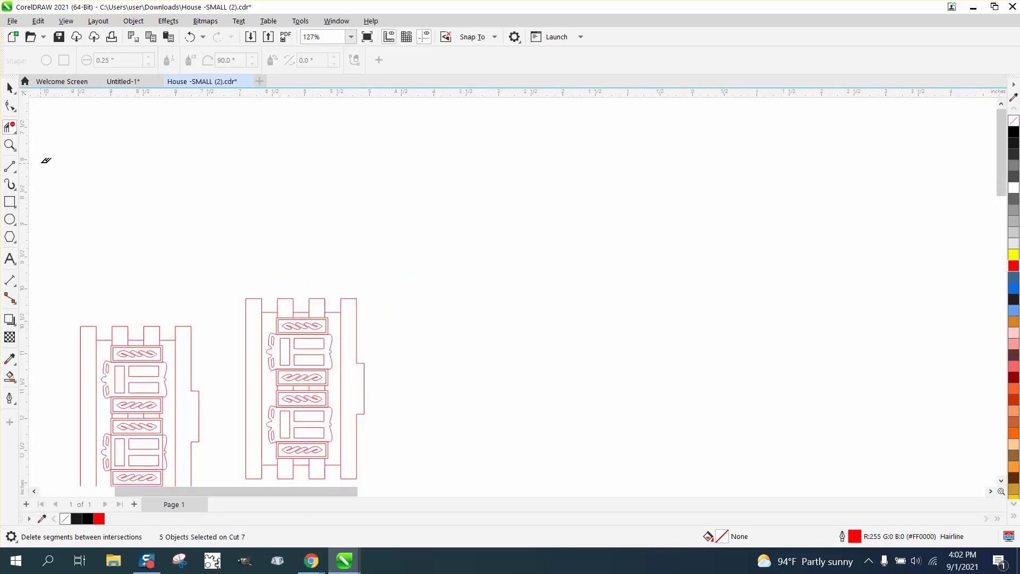
Remove the two vertical segments beside the panes of the left side wall's lower window with Virtual Segment Delete
click(10, 146)
drag(102, 390, 171, 497)
click(12, 128)
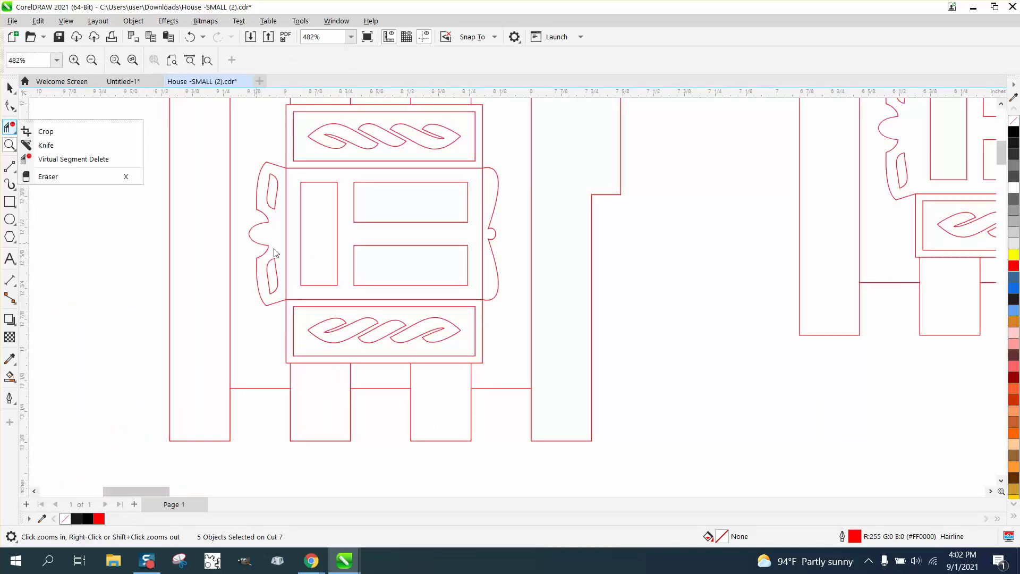
click(67, 158)
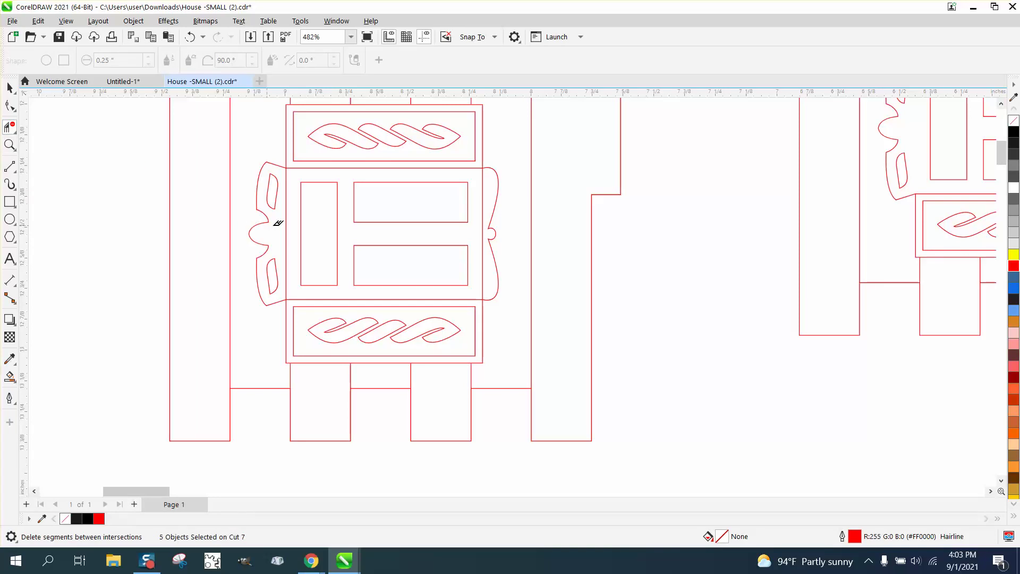
click(287, 219)
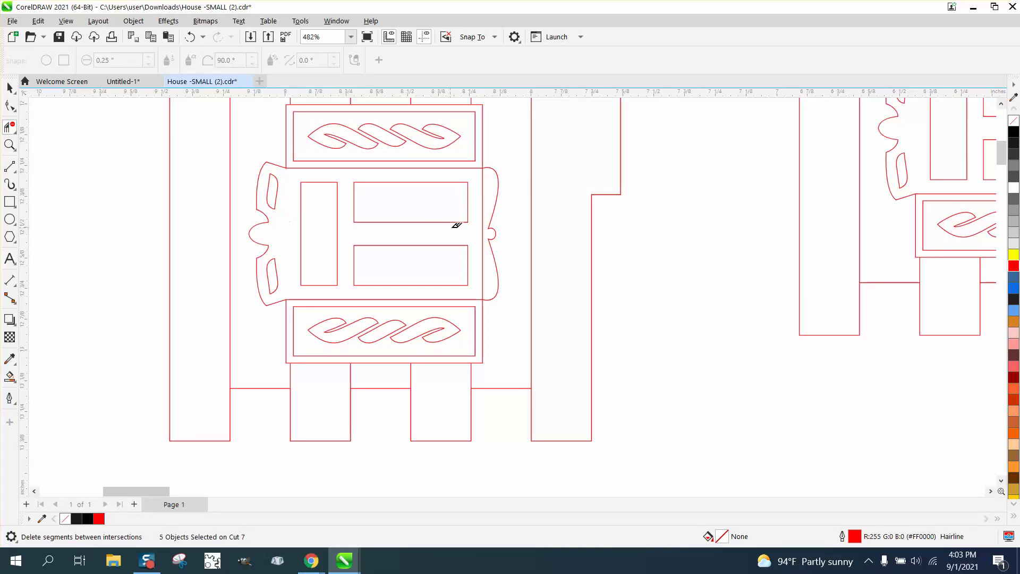
click(485, 217)
scroll(456, 278, down, 4)
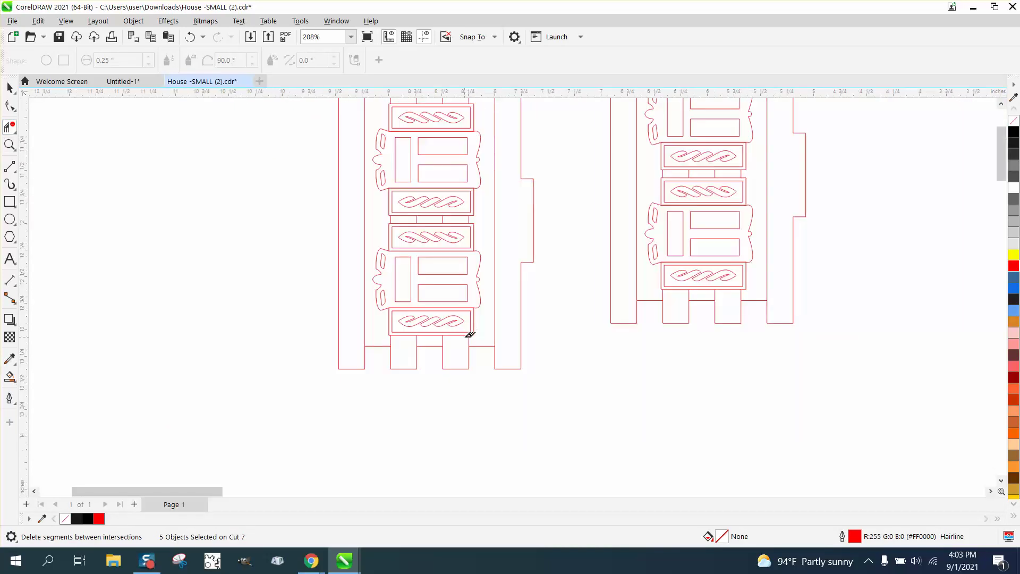
Apply a pure red outline to the right side wall's engraving curve and to all the house parts
click(10, 87)
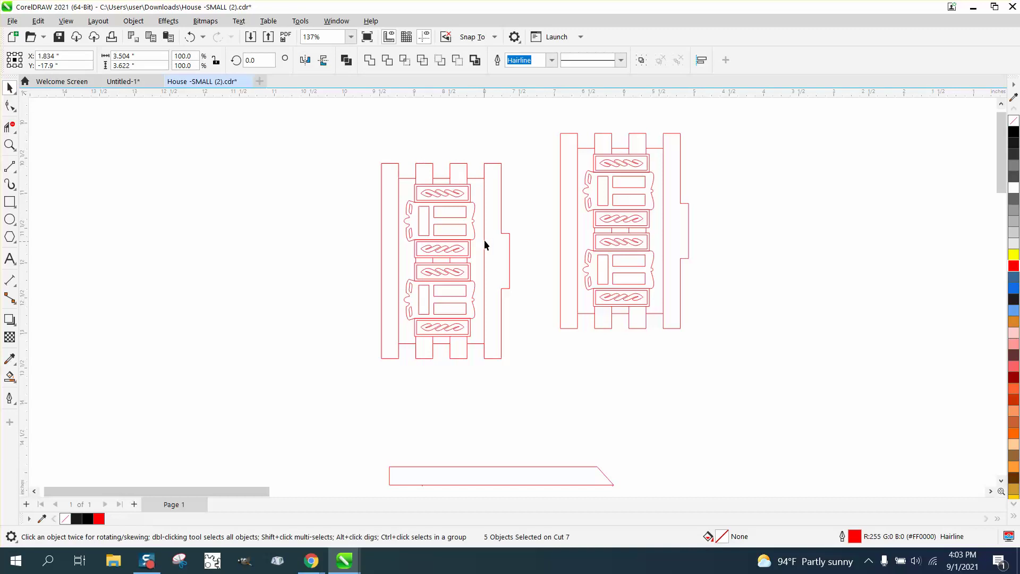
click(577, 166)
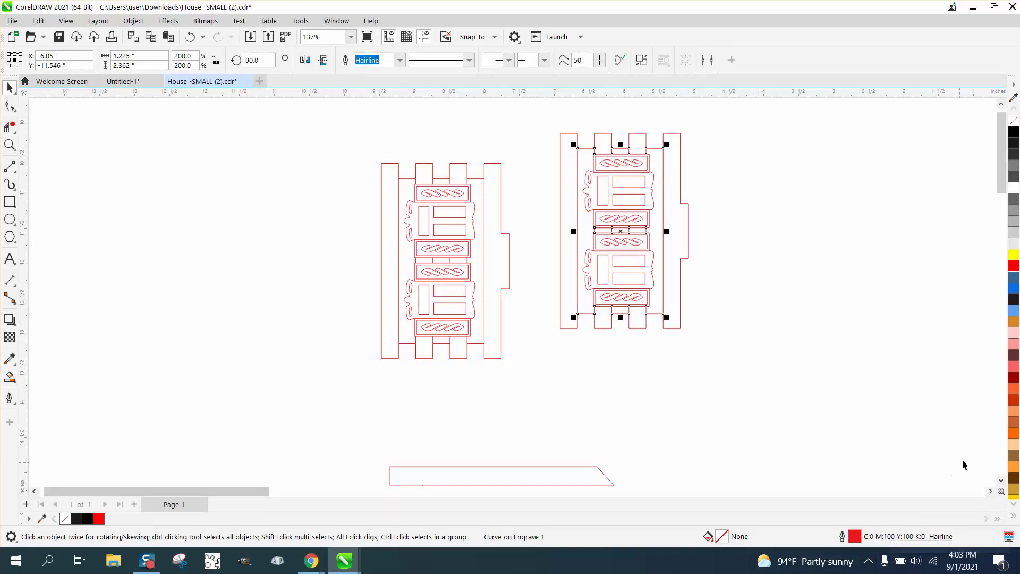
right_click(1015, 267)
scroll(585, 314, down, 2)
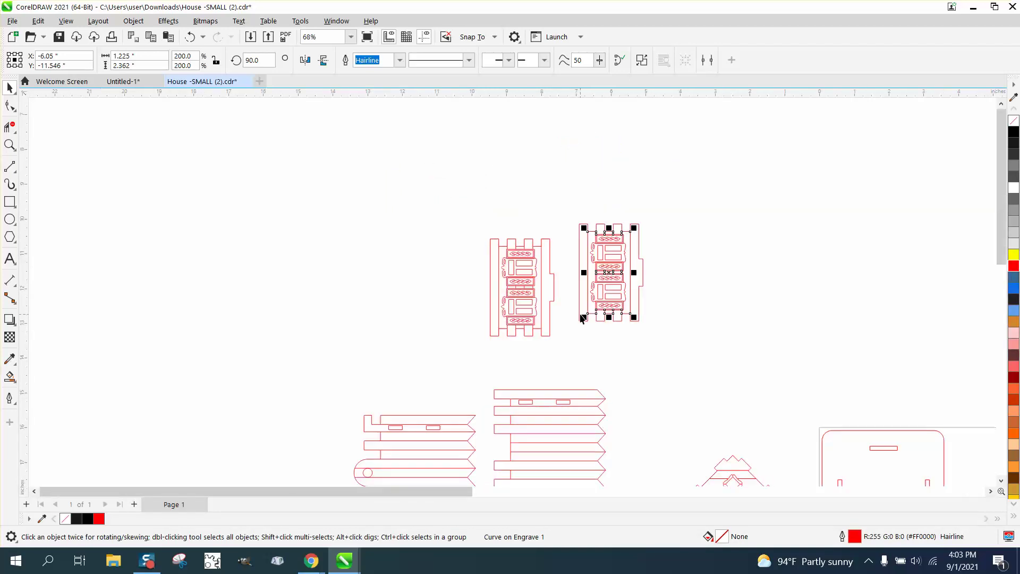
scroll(582, 318, down, 3)
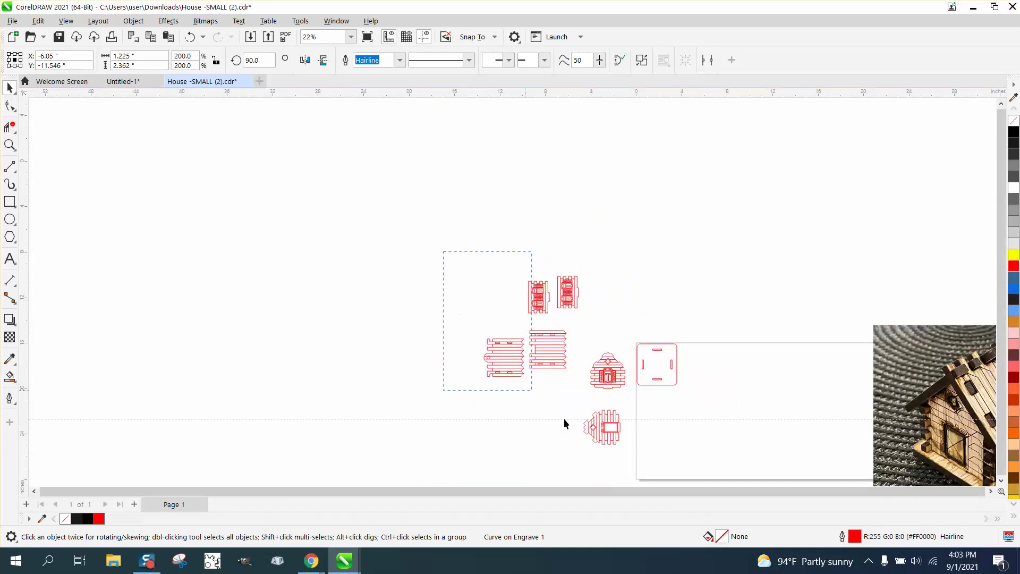
scroll(745, 491, down, 1)
key(ctrl+a)
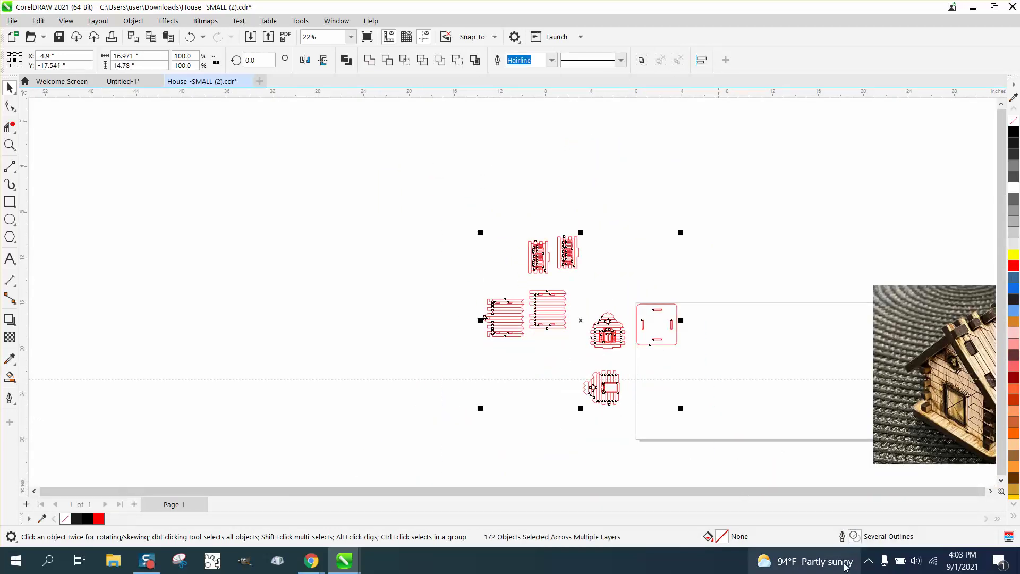
right_click(1013, 266)
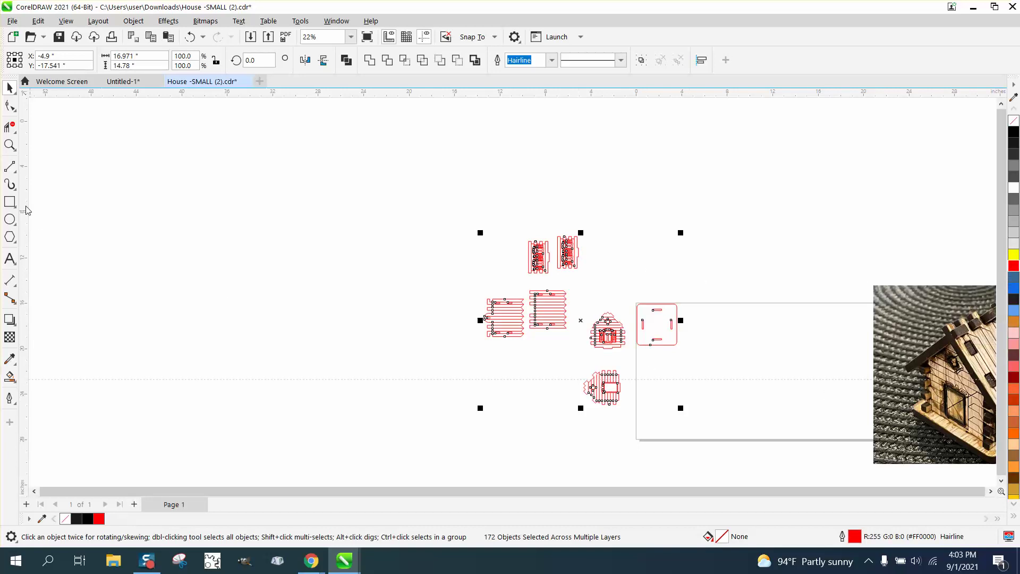
Move the right side wall with its windows onto the page, directly to the right of the base plate
click(9, 144)
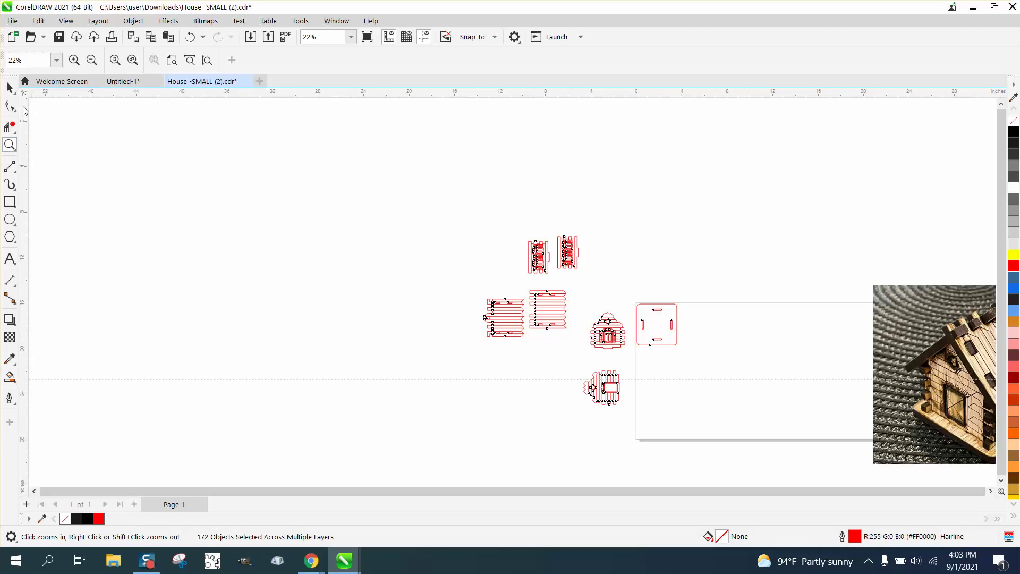
click(9, 87)
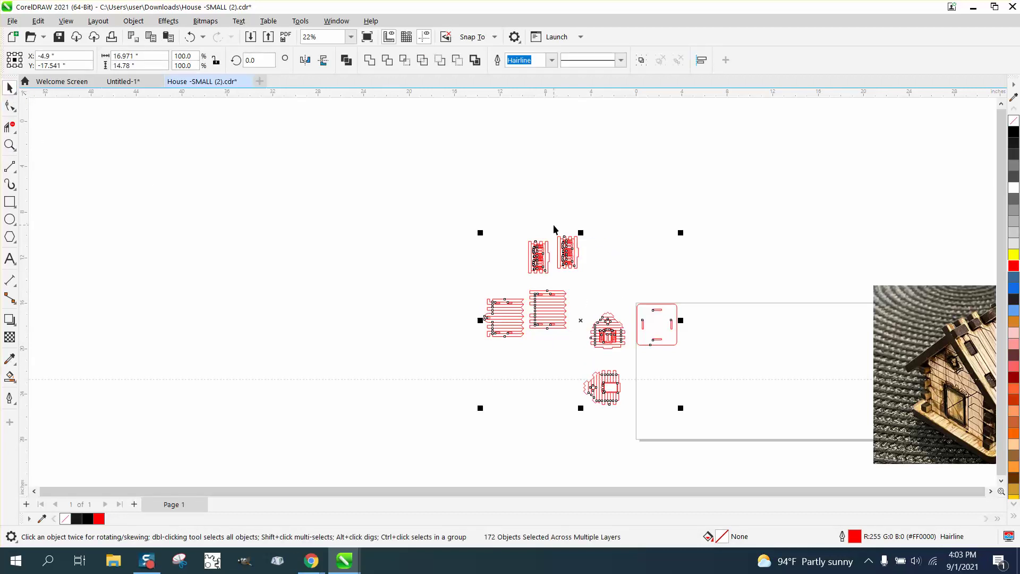
drag(554, 229, 701, 331)
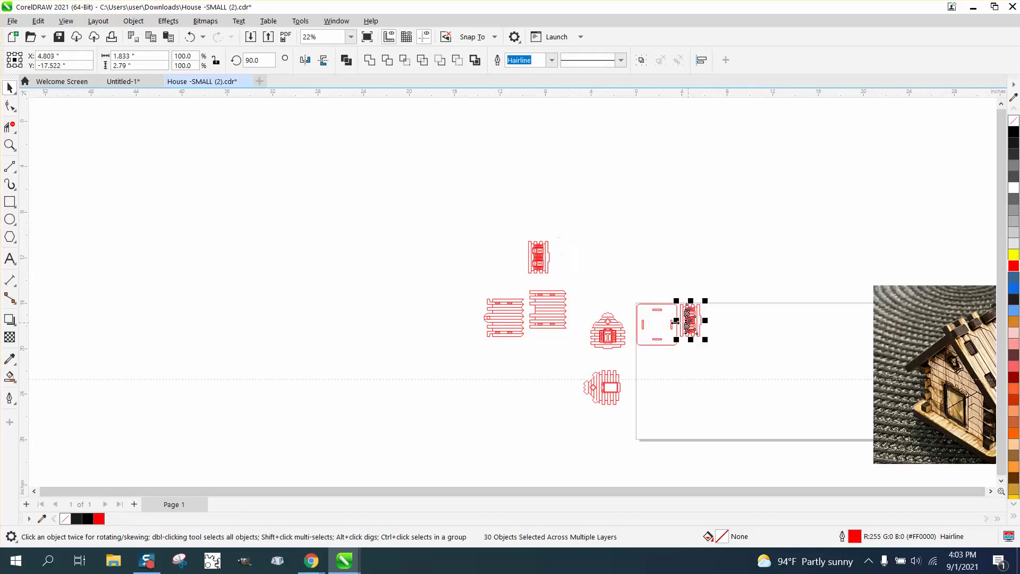
click(9, 144)
drag(674, 295, 719, 348)
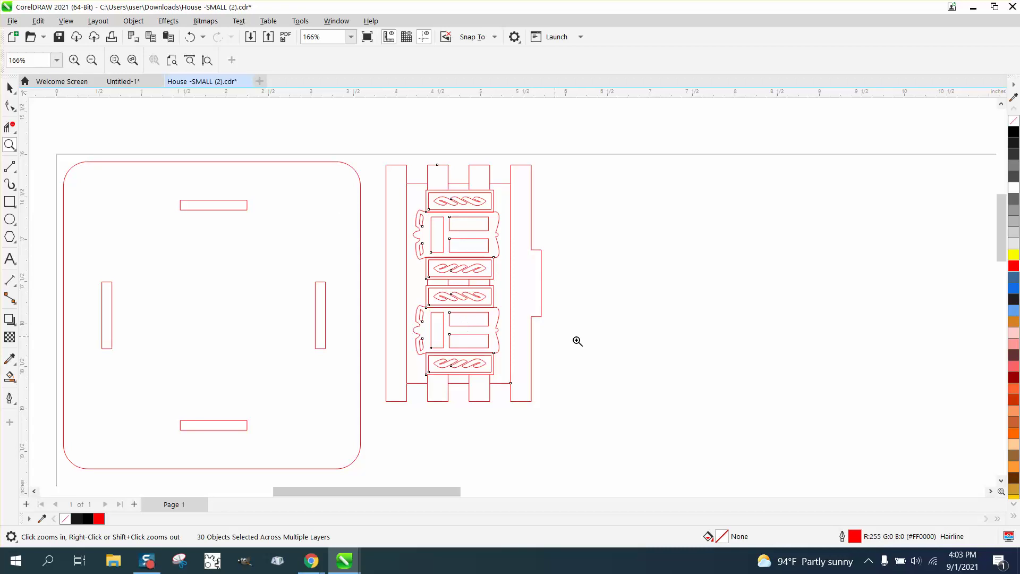
scroll(600, 374, down, 1)
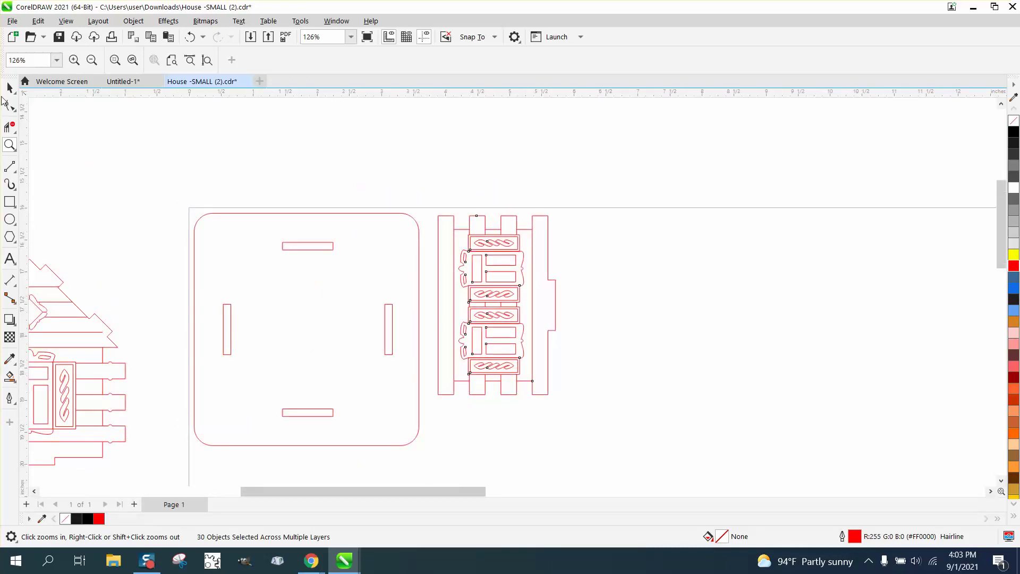
click(10, 87)
click(301, 162)
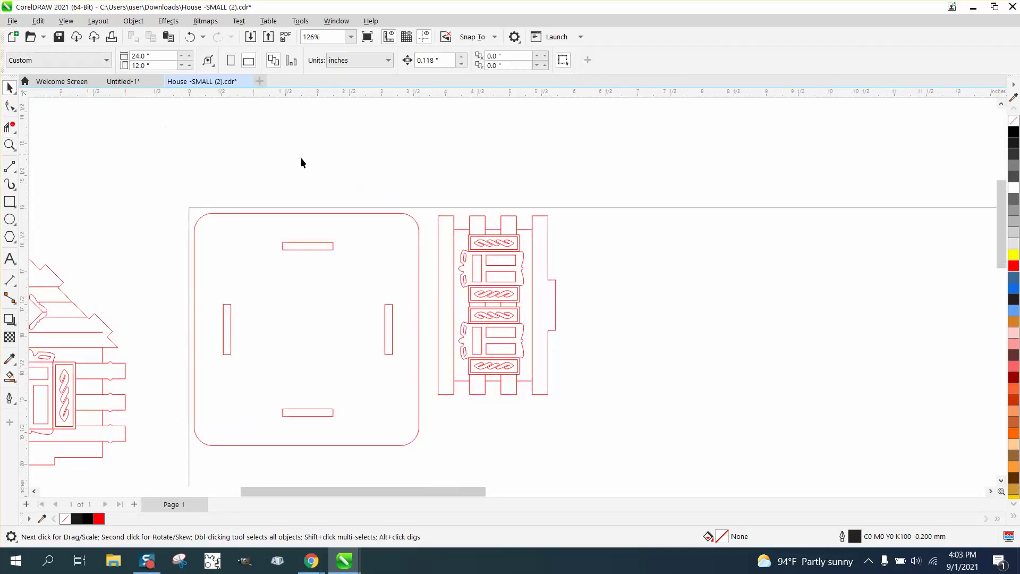
click(449, 217)
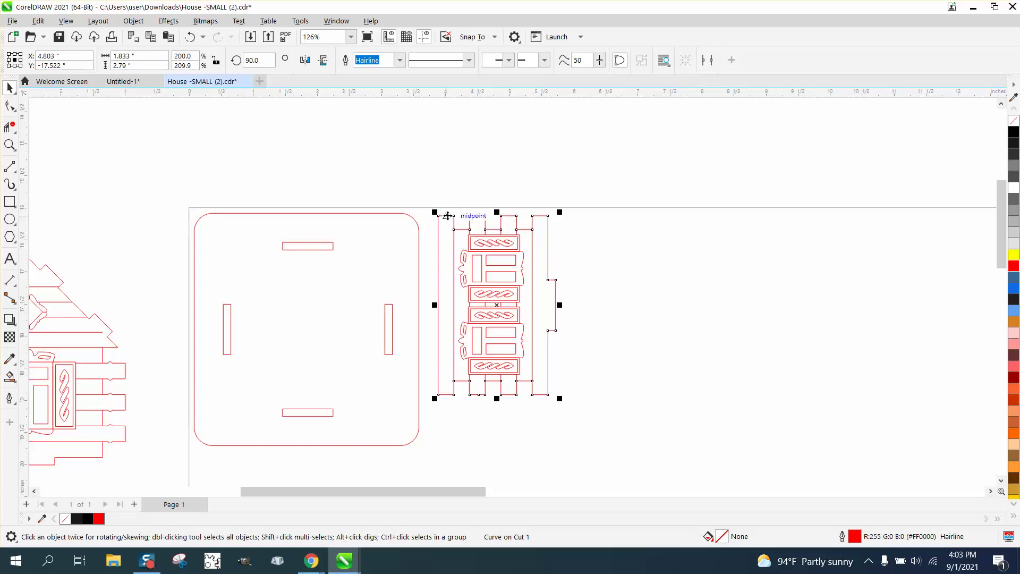
click(452, 167)
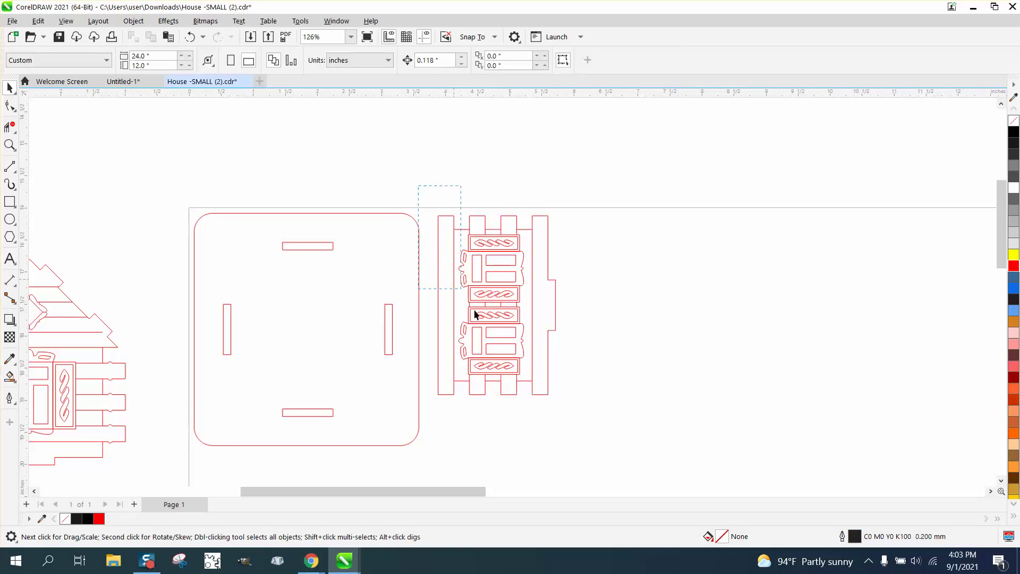
drag(476, 315, 620, 416)
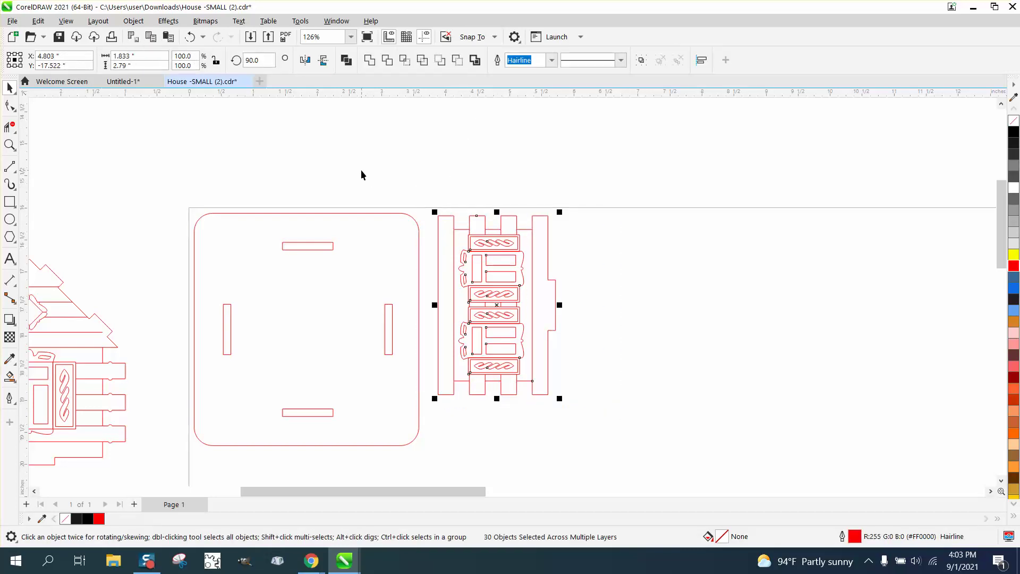
Set the nudge distance to 5 inches and switch the document units to millimeters
click(361, 171)
drag(443, 60, 391, 82)
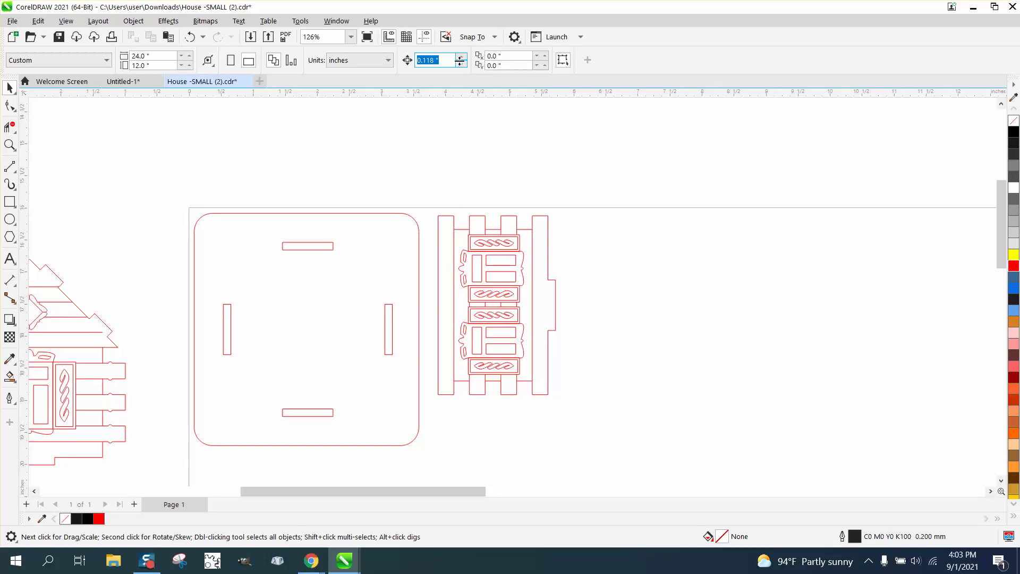
click(447, 59)
drag(447, 59, 409, 60)
text(5)
key(Return)
click(388, 60)
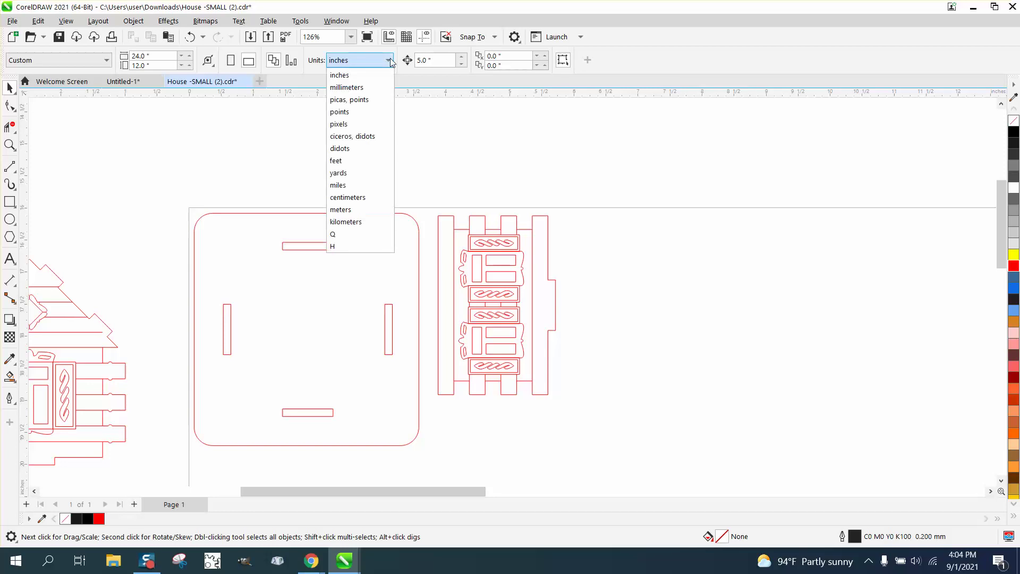
click(355, 87)
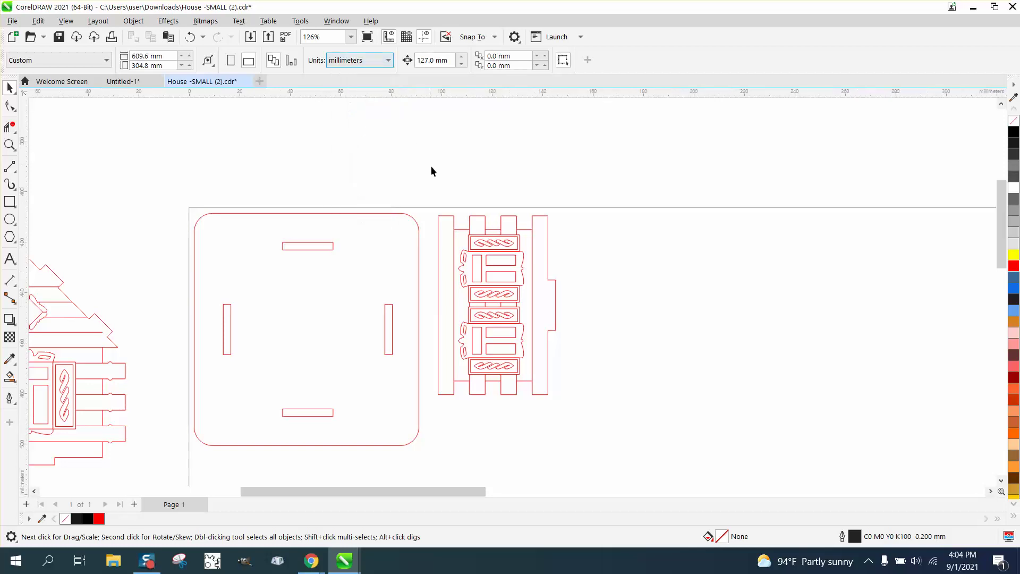
Try nudging the outer outlines of the side wall on the page and the shuttered gable wall upward, and undo both nudges
click(444, 216)
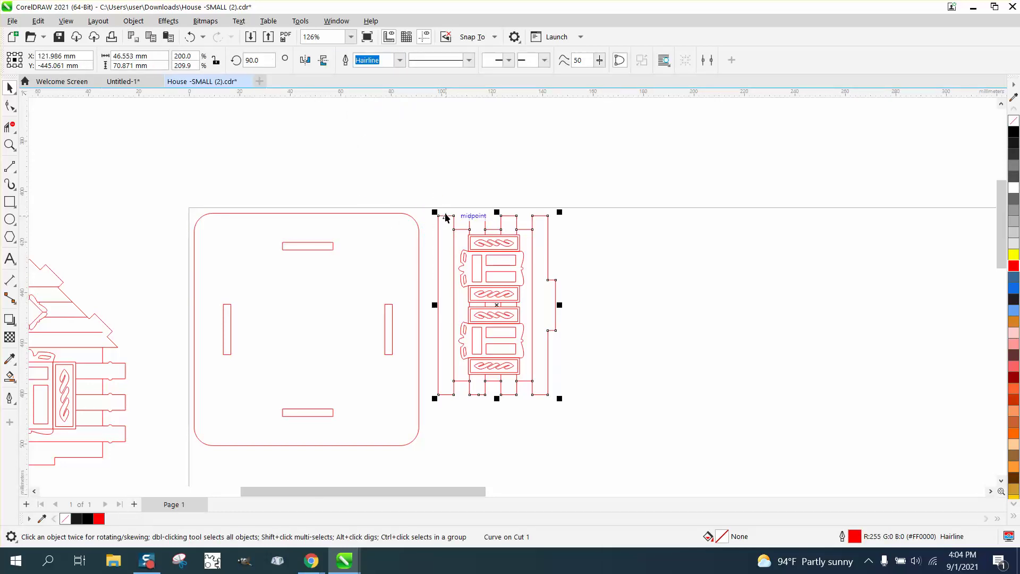
key(Up)
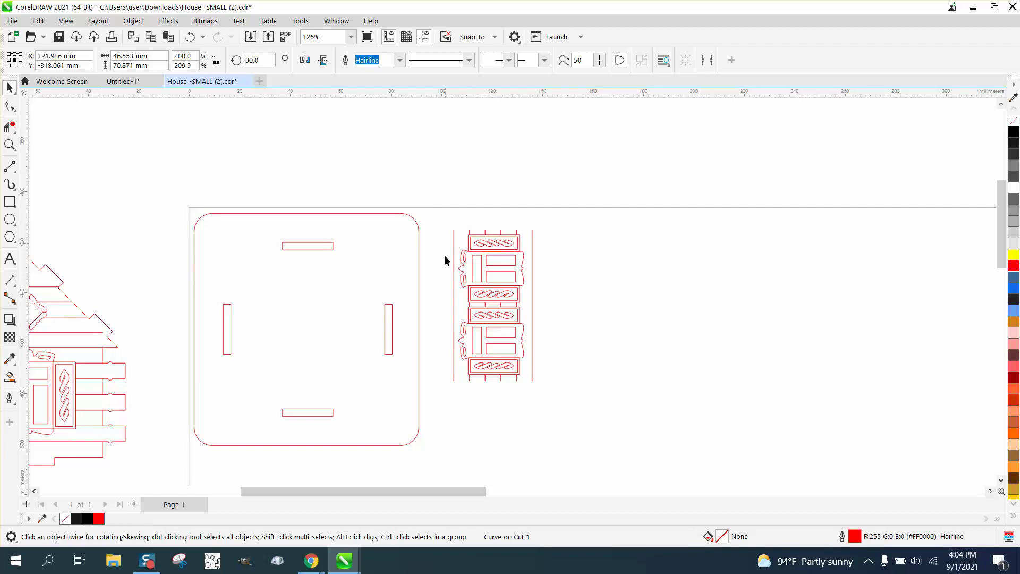
scroll(471, 347, down, 3)
scroll(513, 153, down, 2)
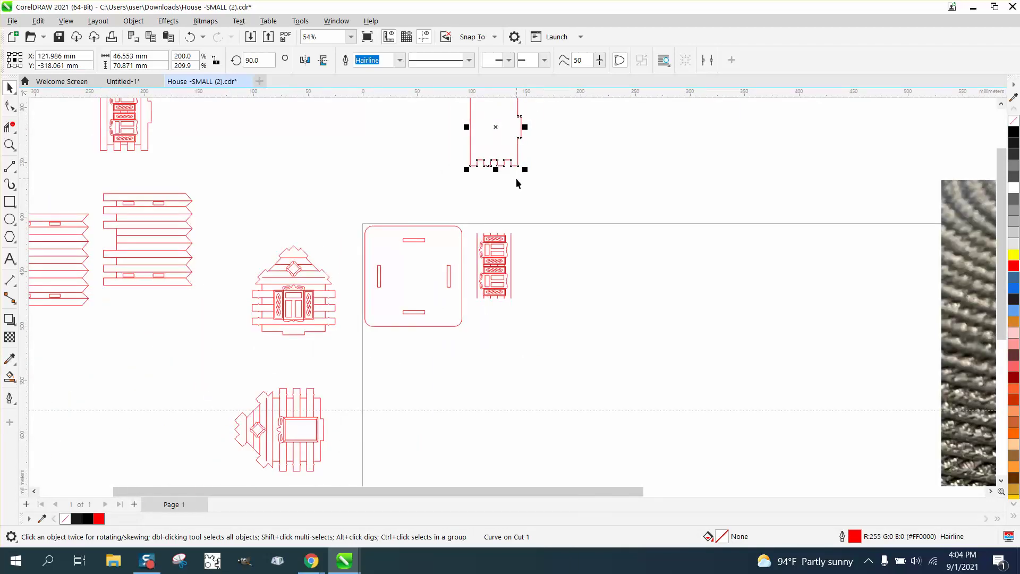
click(310, 264)
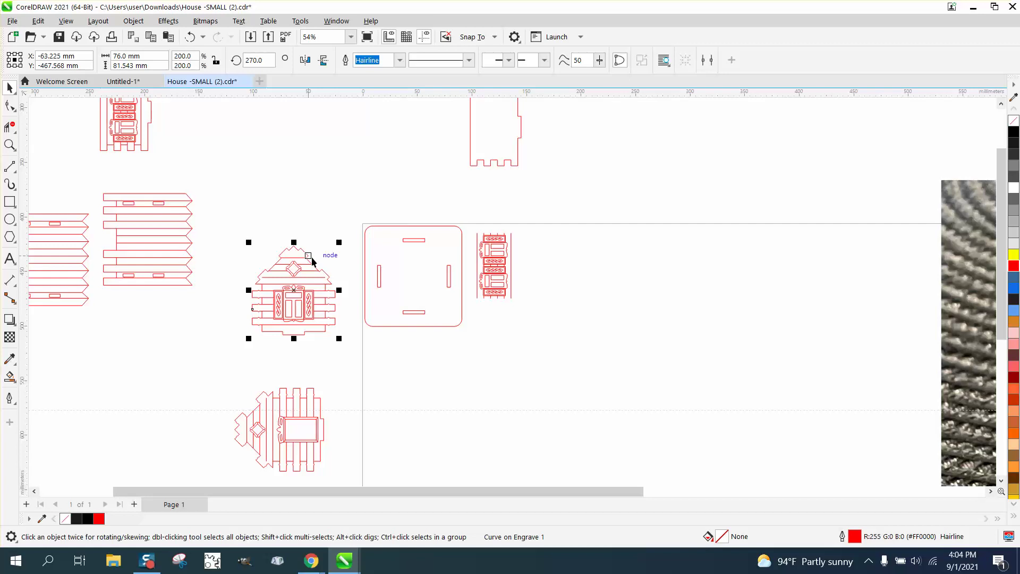
key(Up)
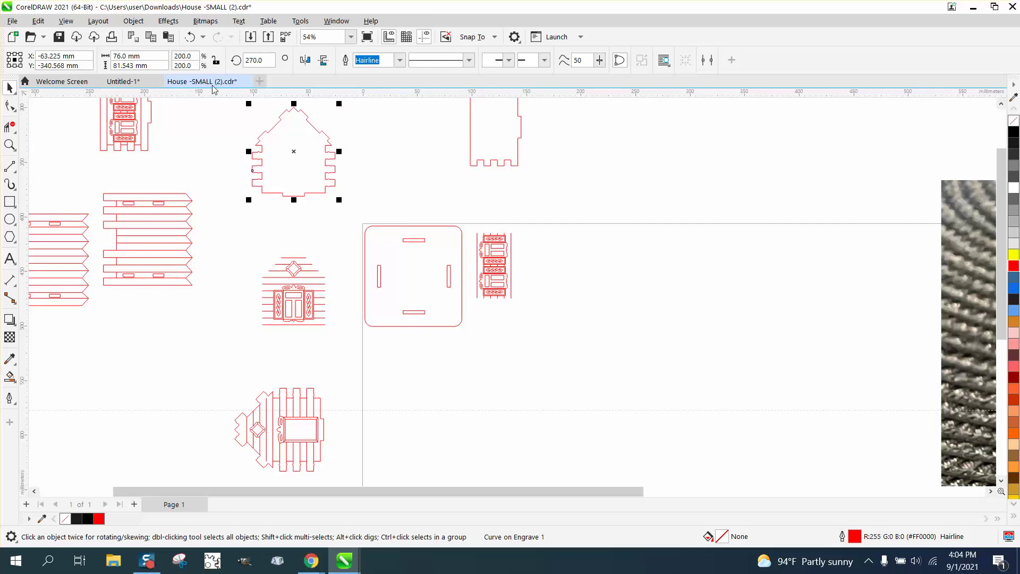
click(185, 36)
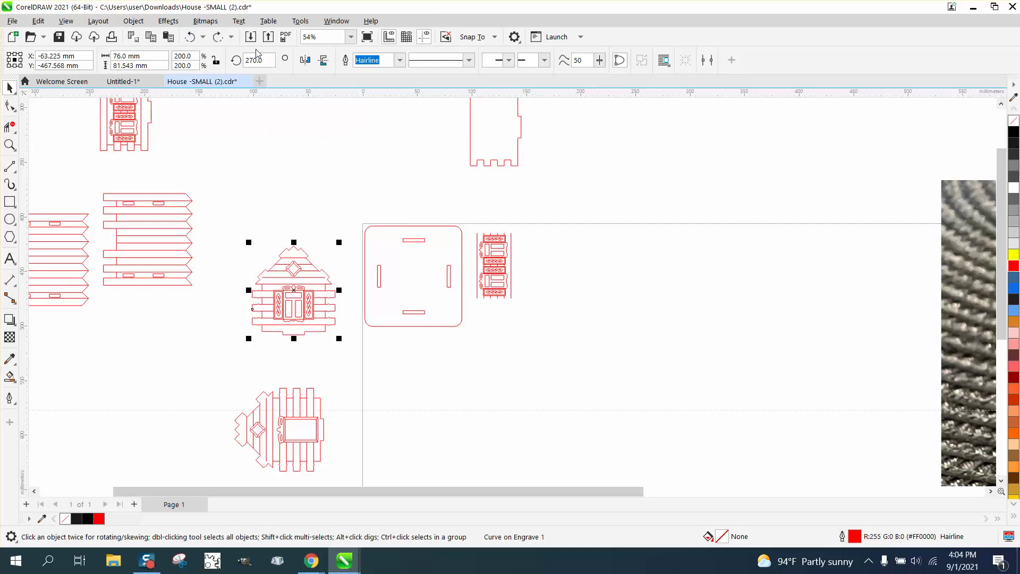
click(190, 36)
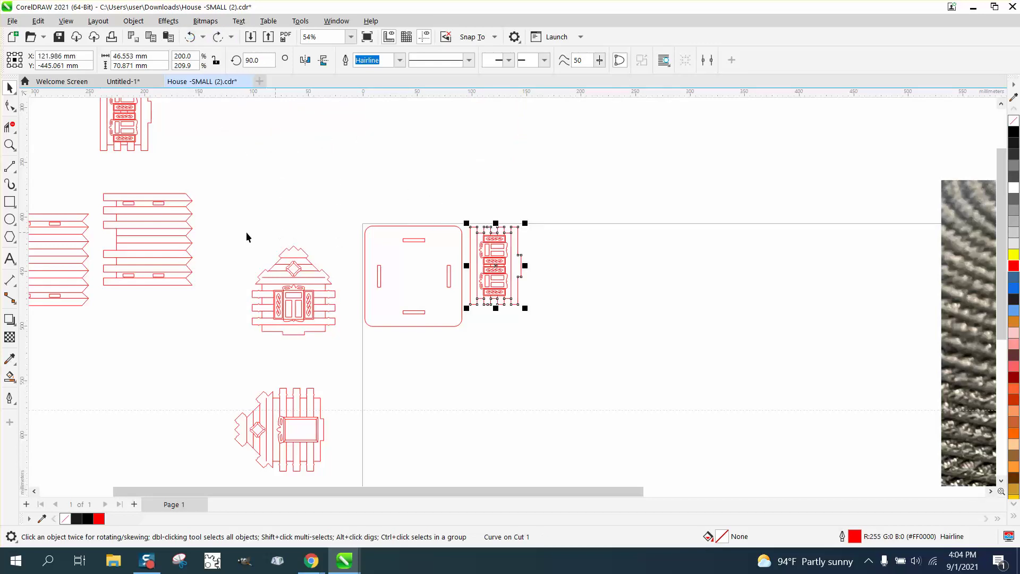
Move the complete shuttered gable wall onto the page, directly to the right of the side wall
drag(220, 234, 303, 314)
drag(349, 345, 349, 345)
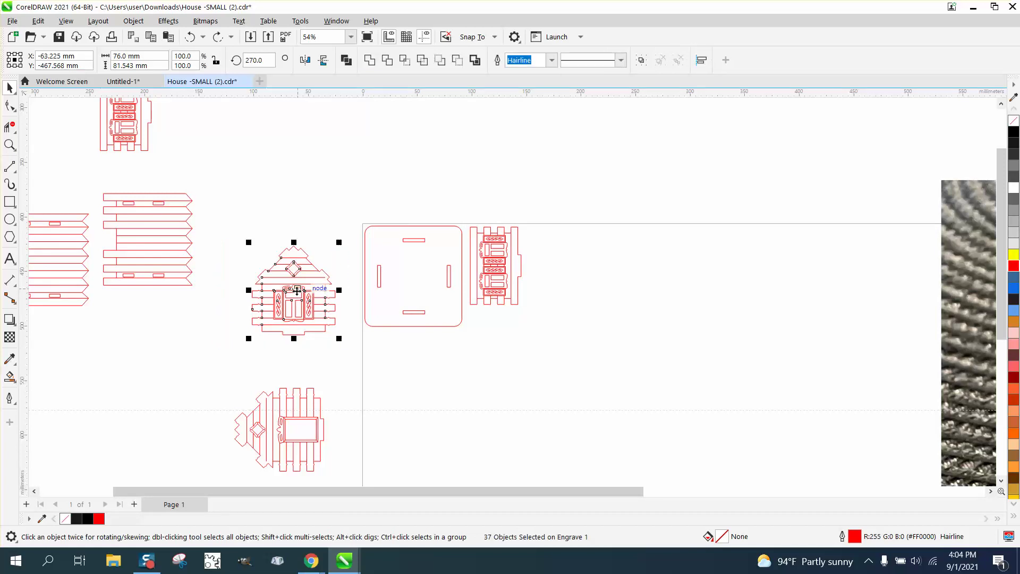
drag(296, 292, 571, 279)
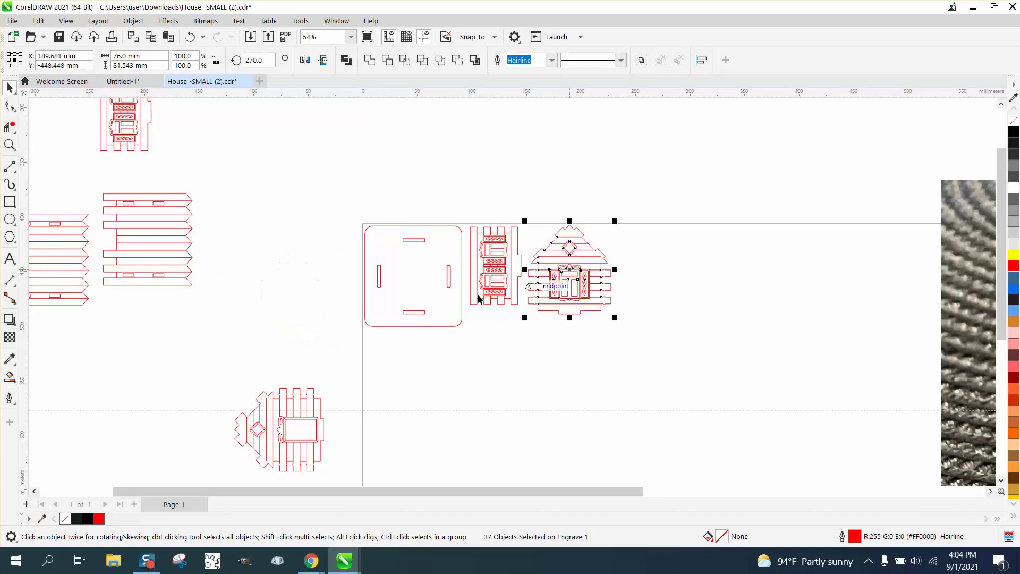
Turn the whole sideways gable wall upright by setting its rotation angle to -90 degrees
drag(207, 384, 327, 465)
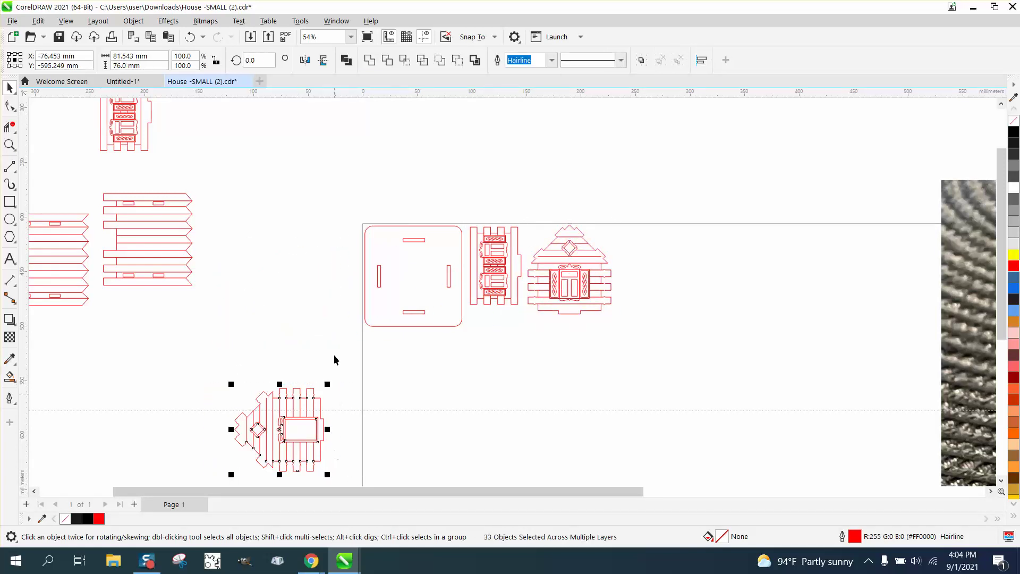
click(261, 61)
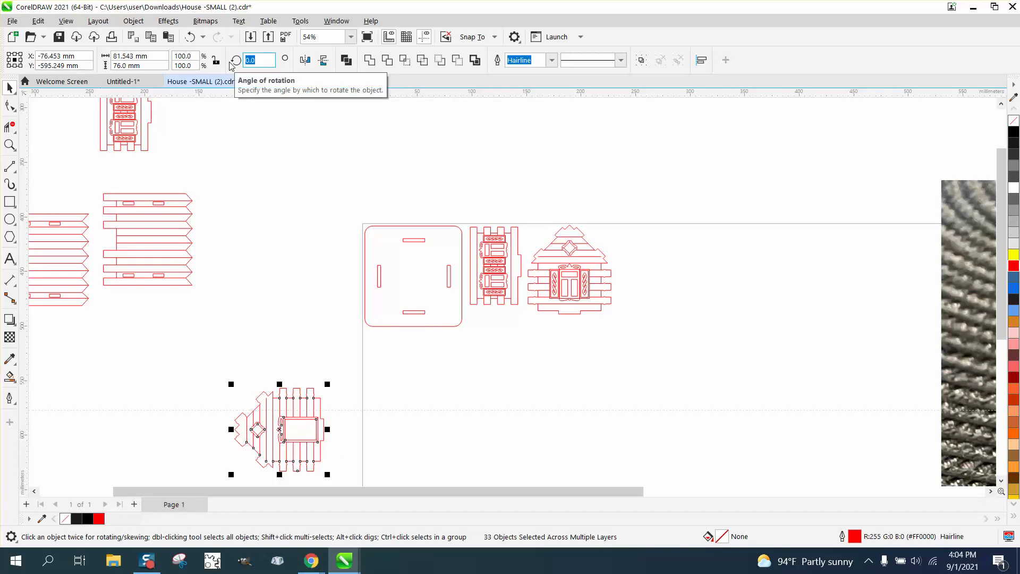
text(-45)
key(Return)
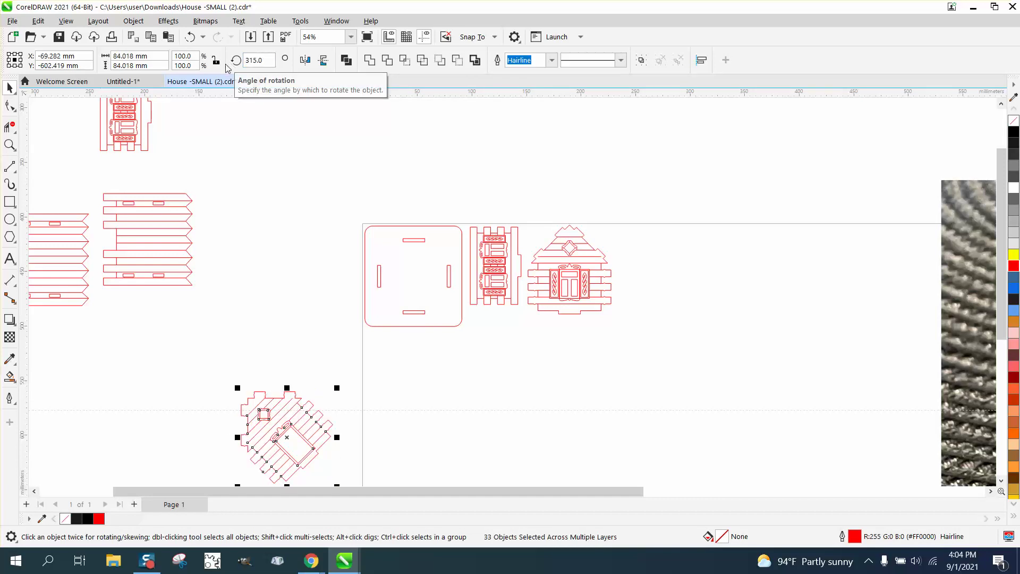
double_click(263, 61)
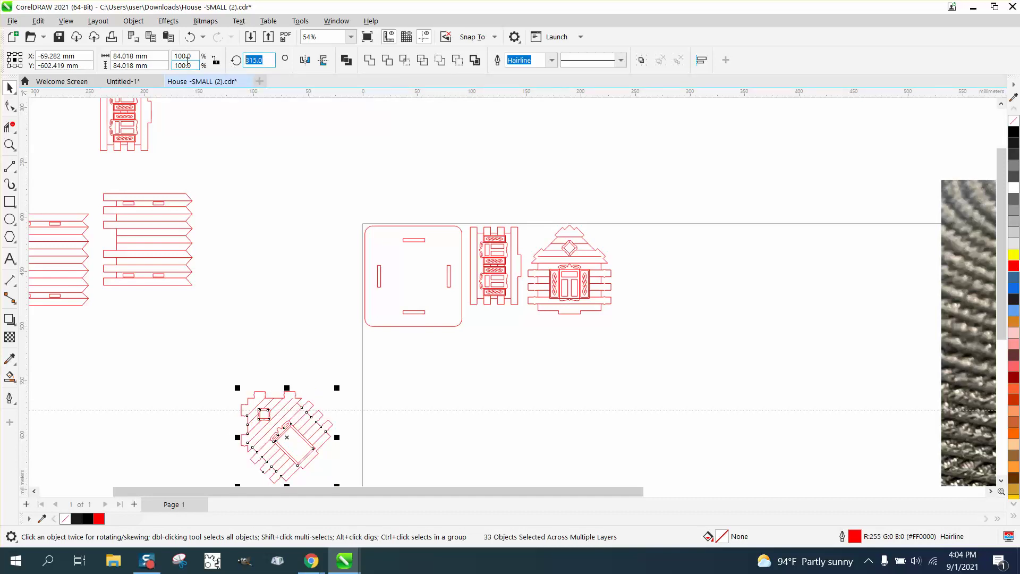
text(-90)
key(Return)
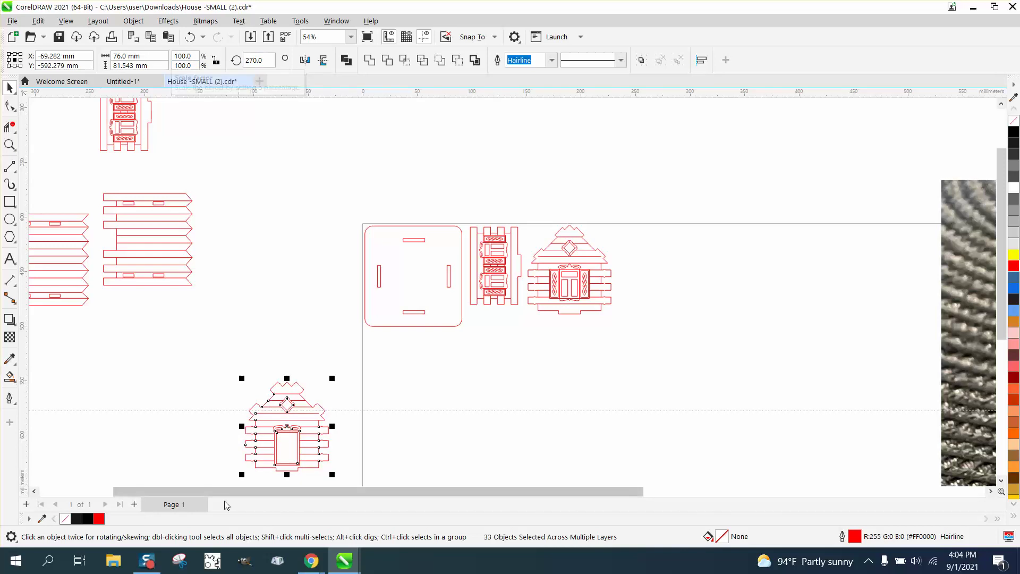
Move the upright gable wall onto the page, directly to the right of the shuttered gable wall
scroll(340, 475, down, 1)
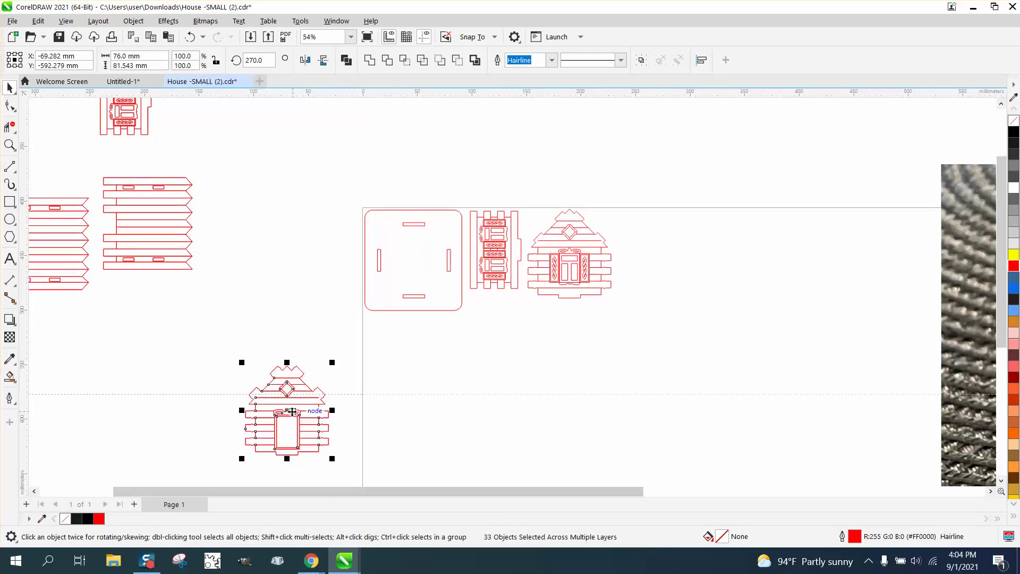
drag(299, 402, 659, 255)
scroll(324, 260, down, 1)
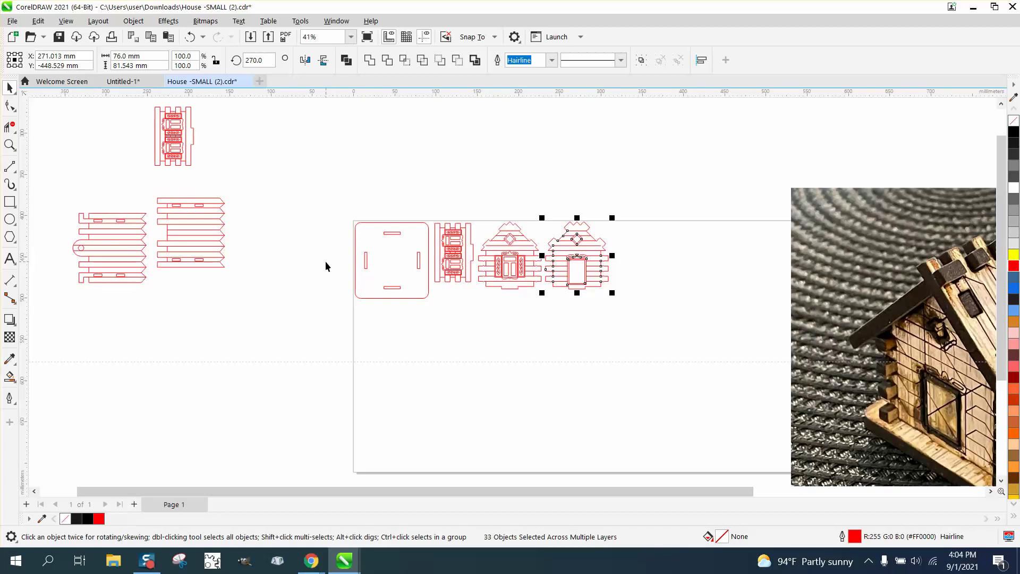
drag(145, 107, 243, 167)
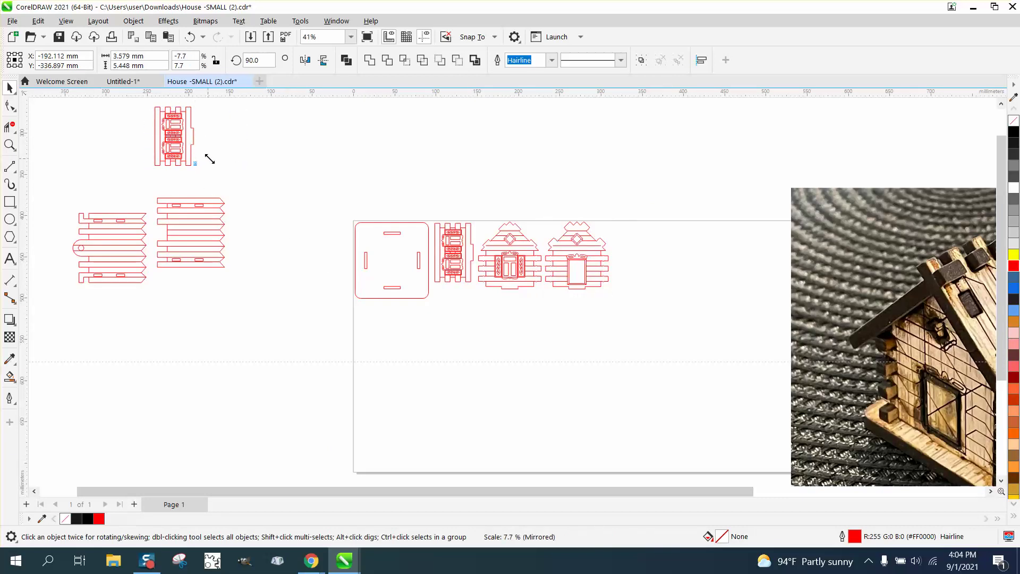
key(Delete)
key(ctrl+z)
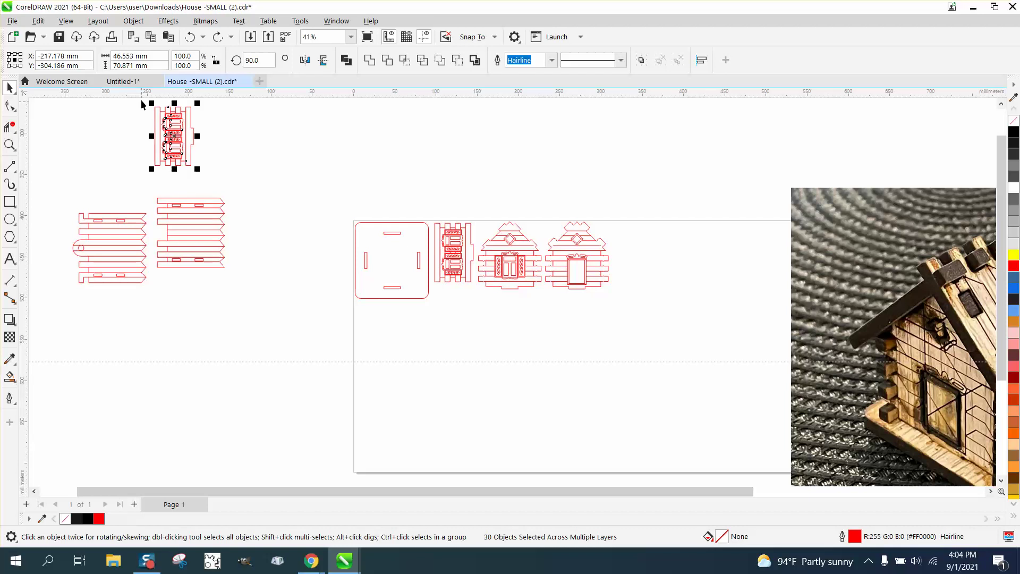
Move the remaining side wall below the first one and both roof panels side by side below the gable walls
drag(141, 100, 211, 169)
drag(170, 142, 454, 322)
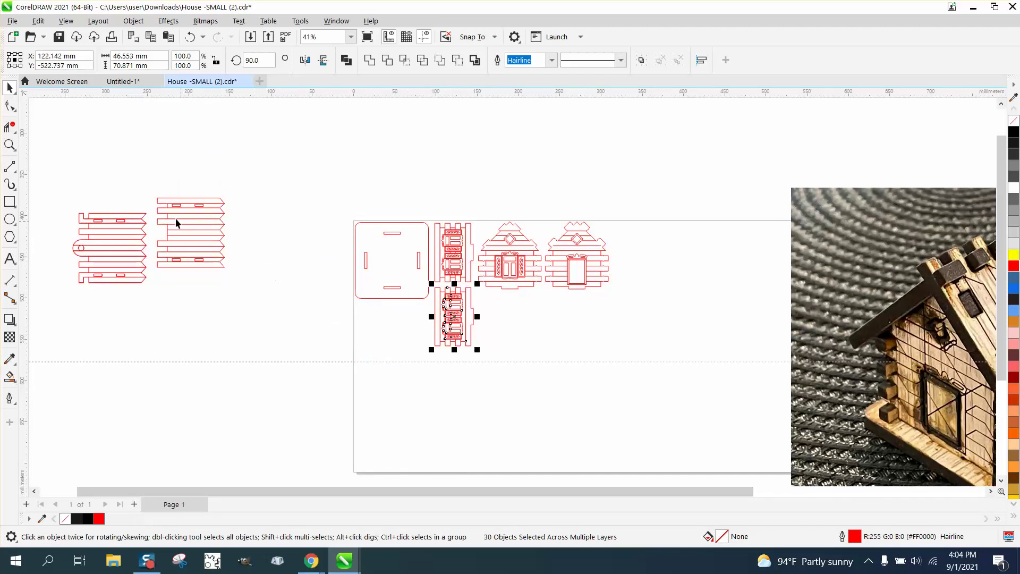
drag(267, 291, 268, 291)
drag(191, 234, 526, 329)
drag(61, 186, 184, 284)
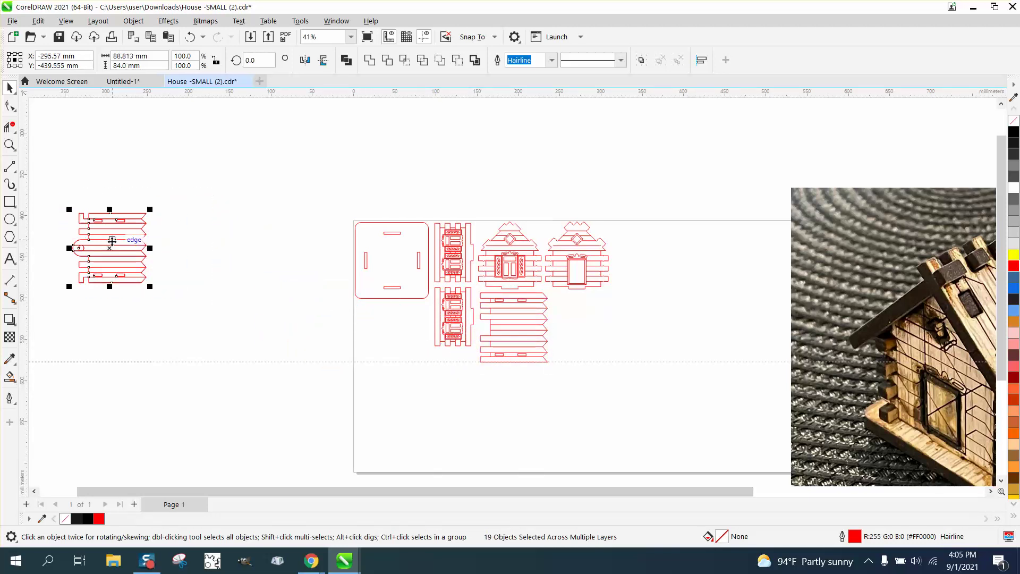
drag(107, 240, 591, 326)
click(648, 278)
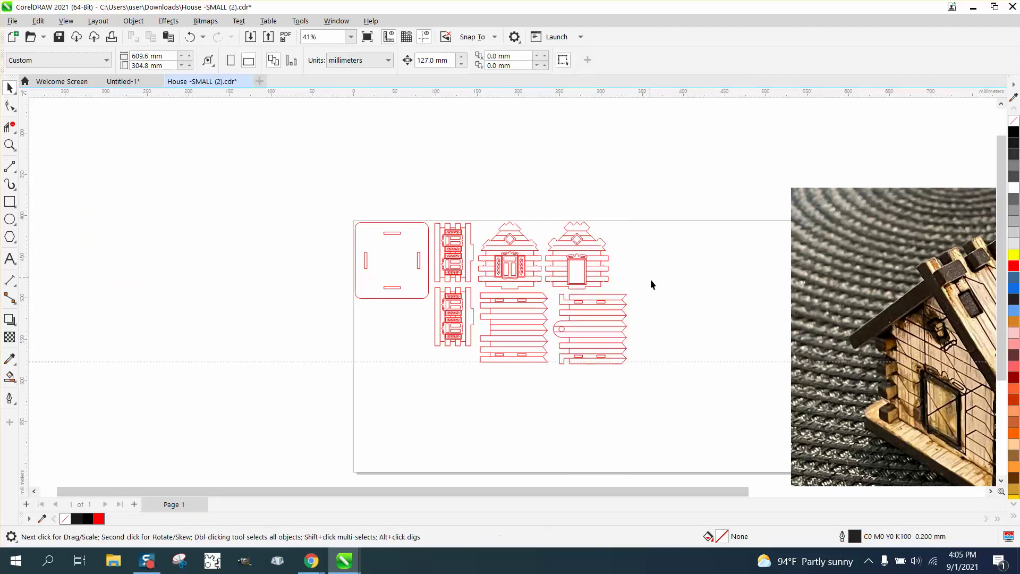
scroll(566, 309, down, 1)
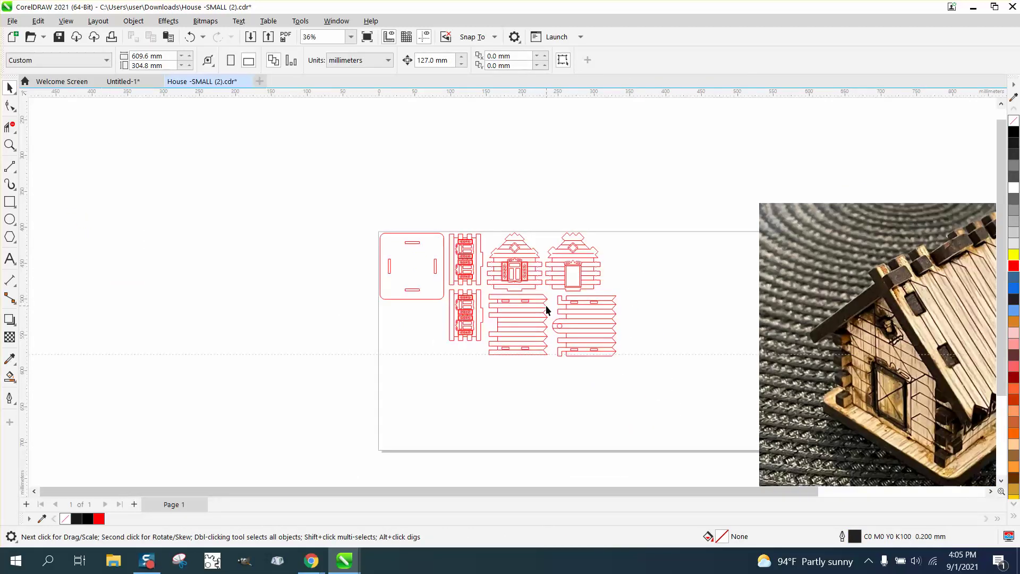
click(9, 144)
drag(360, 219, 699, 415)
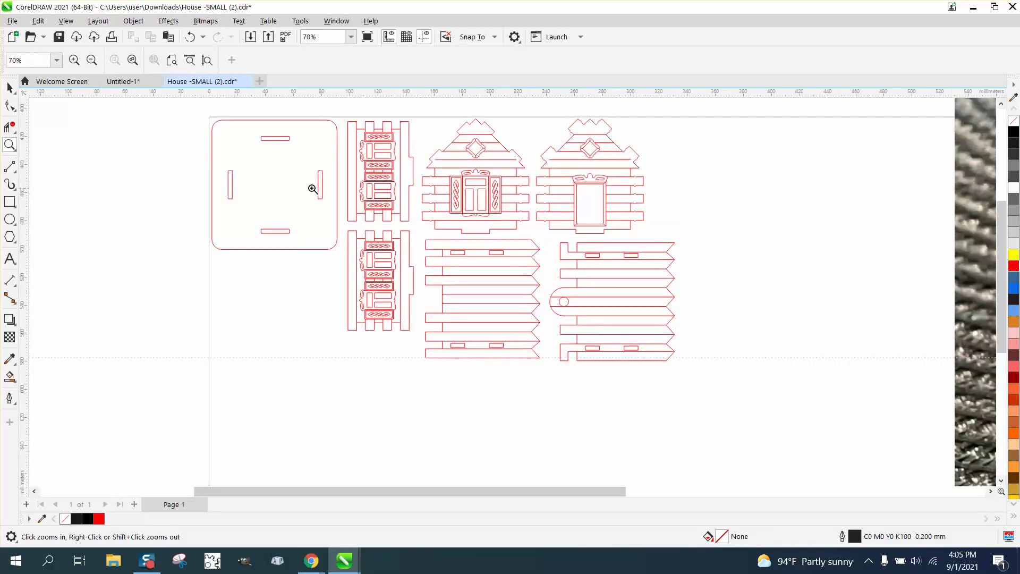
scroll(222, 245, down, 4)
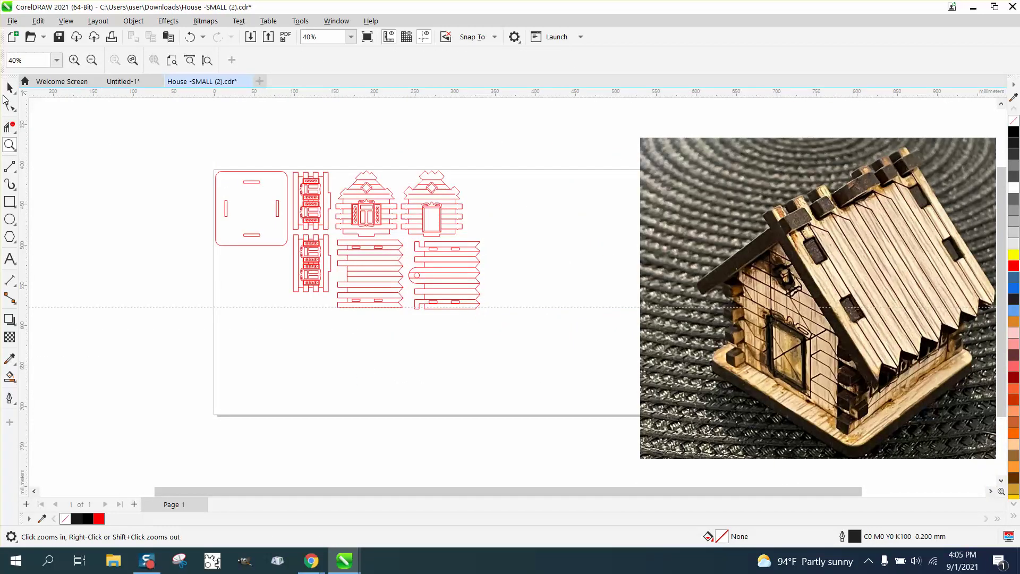
click(10, 87)
drag(287, 155, 516, 324)
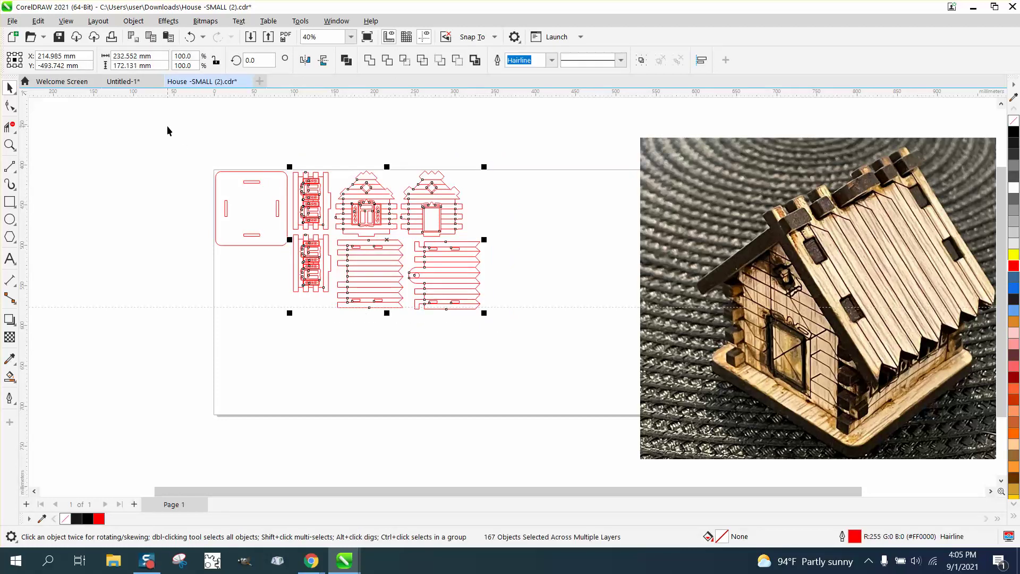
Set the nudge distance to 200 mm and nudge the outer outlines of both gable walls upward off their engraving lines
click(167, 125)
drag(449, 62, 418, 64)
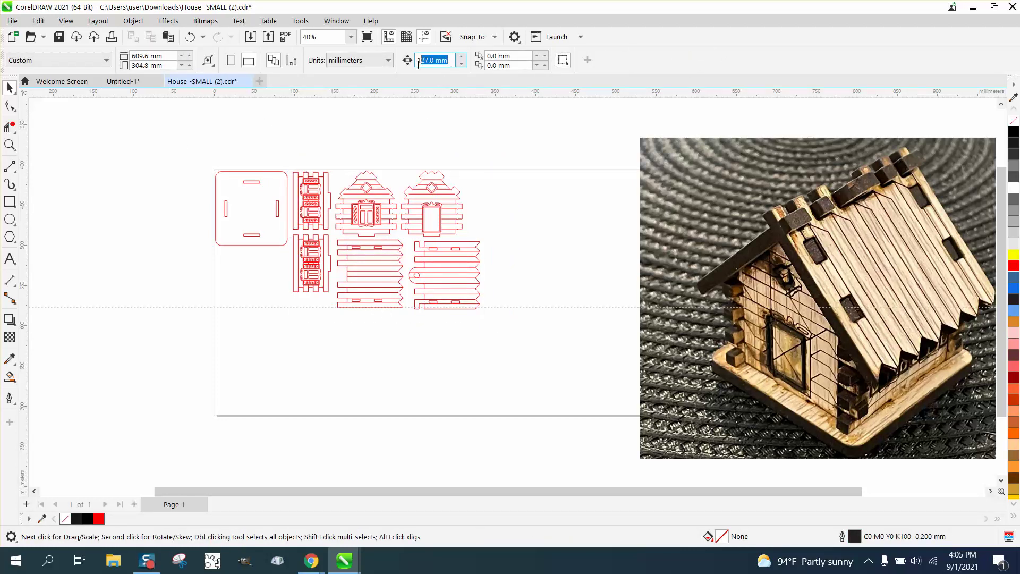
text(200)
click(443, 181)
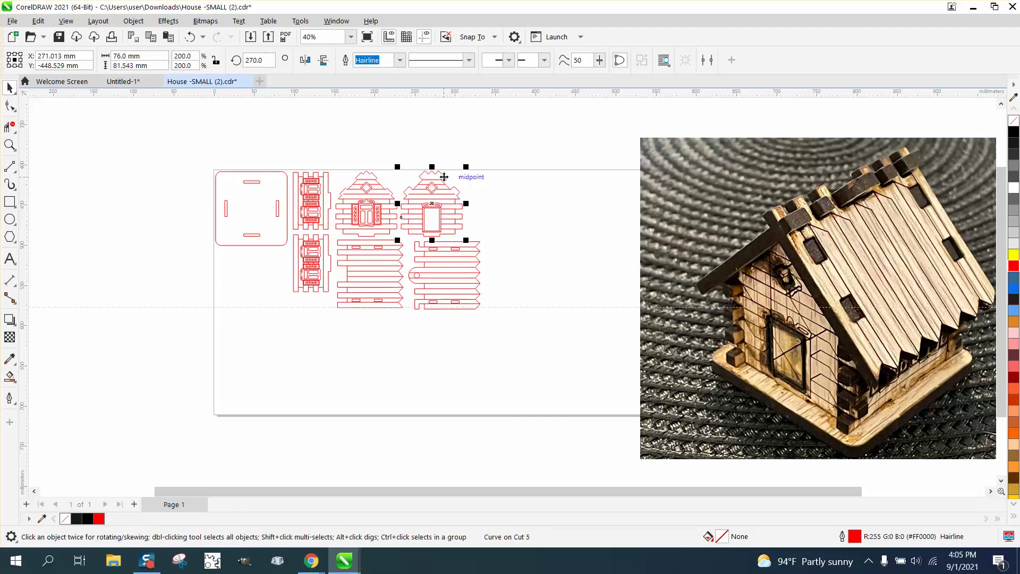
click(375, 176)
key(Delete)
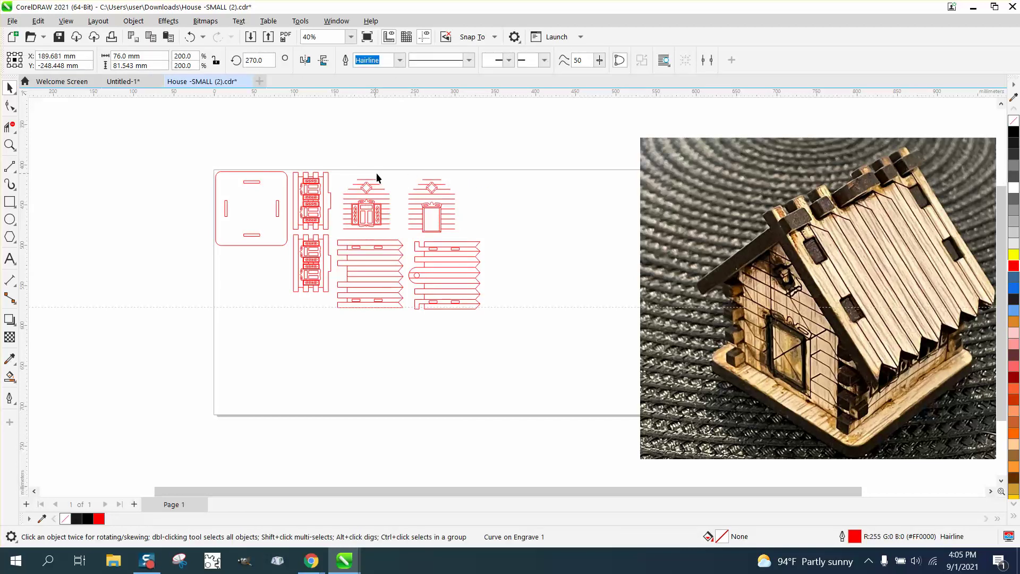
Nudge both outline halves of each roof panel 200 mm upward off their engraving lines
click(478, 243)
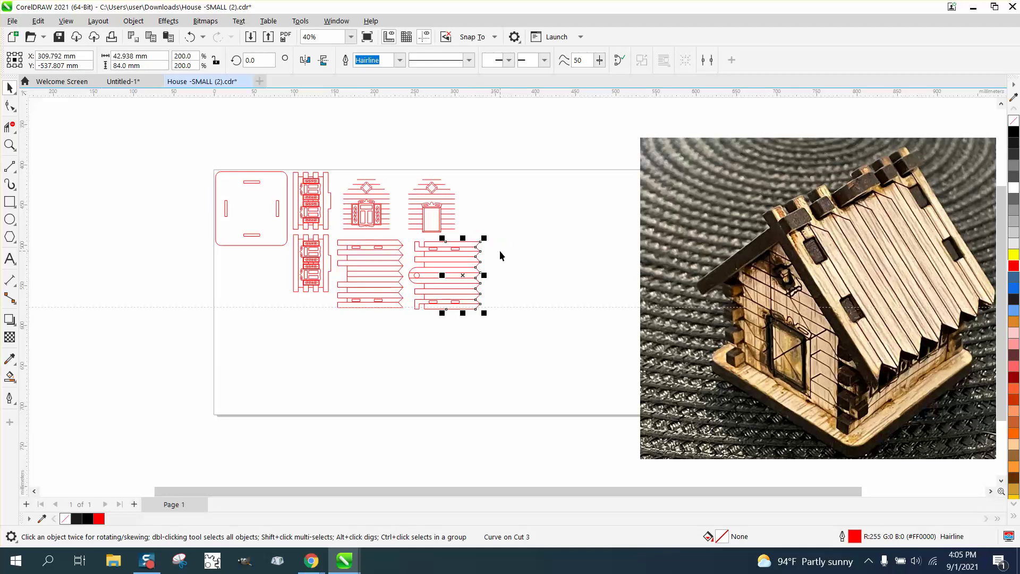
key(Up)
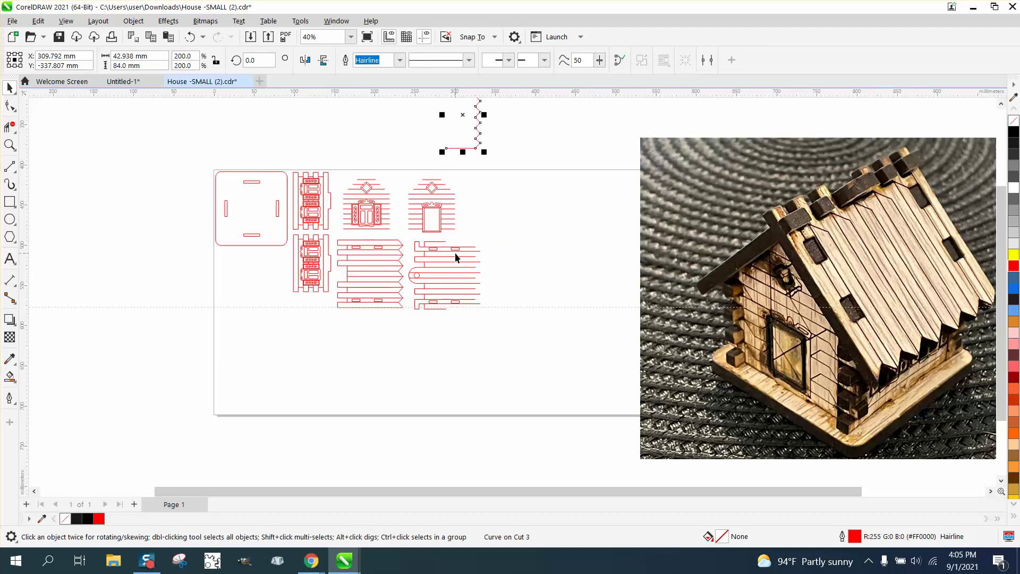
click(433, 245)
click(428, 244)
key(Up)
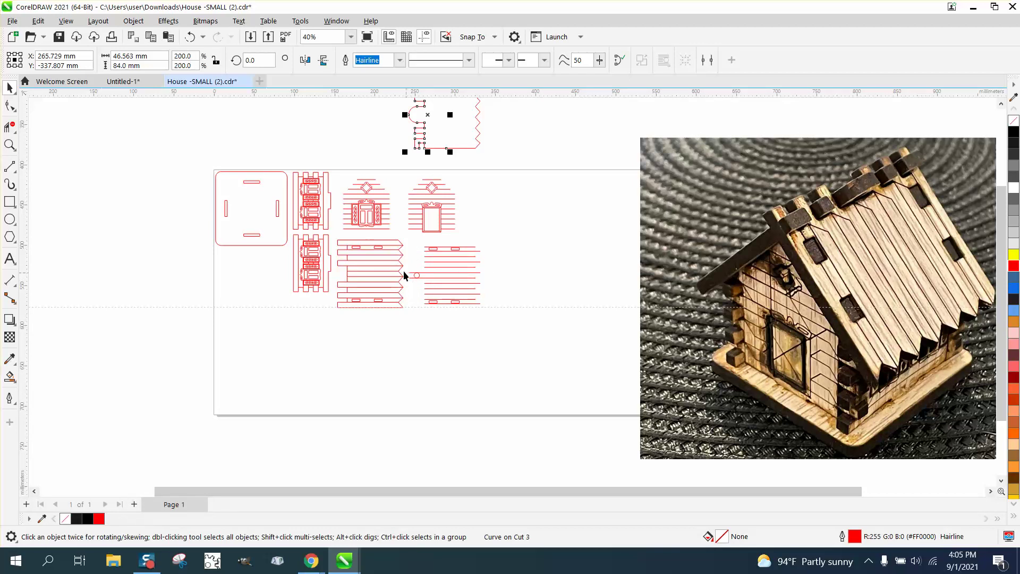
click(399, 242)
key(Up)
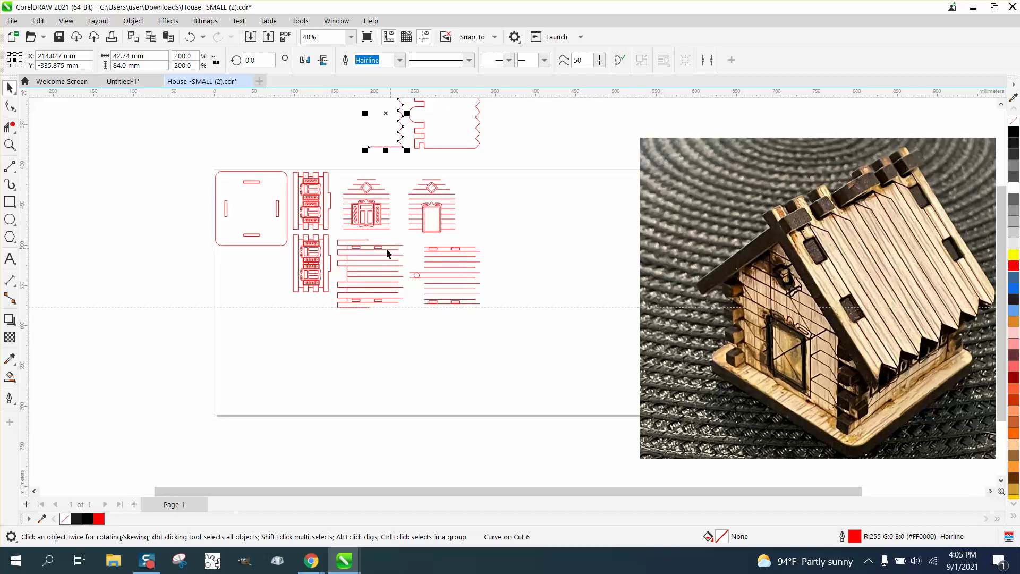
click(358, 240)
key(Up)
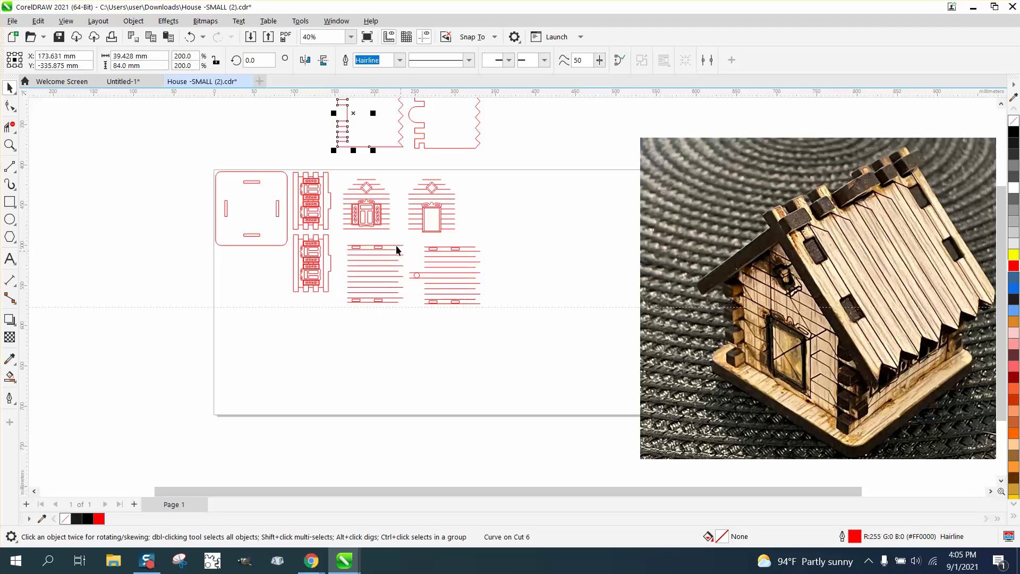
Nudge the outer outlines of both side walls 200 mm upward off their engraving lines
click(327, 215)
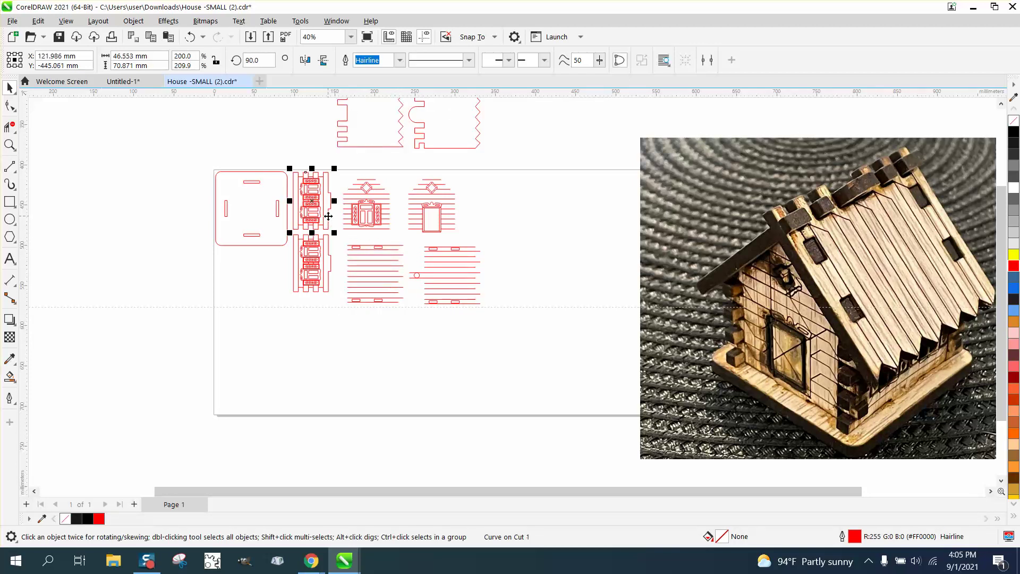
key(Up)
click(327, 246)
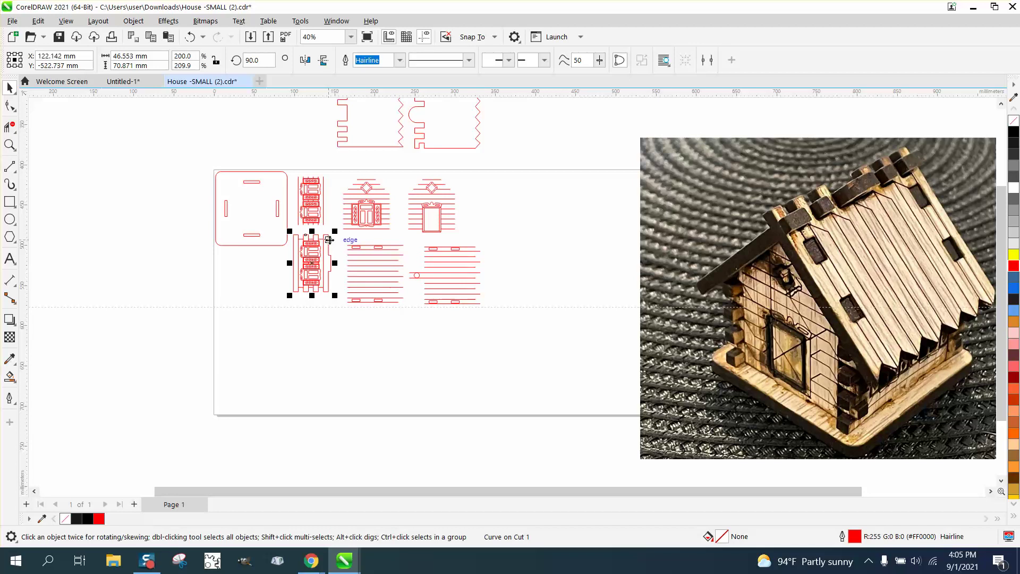
key(Up)
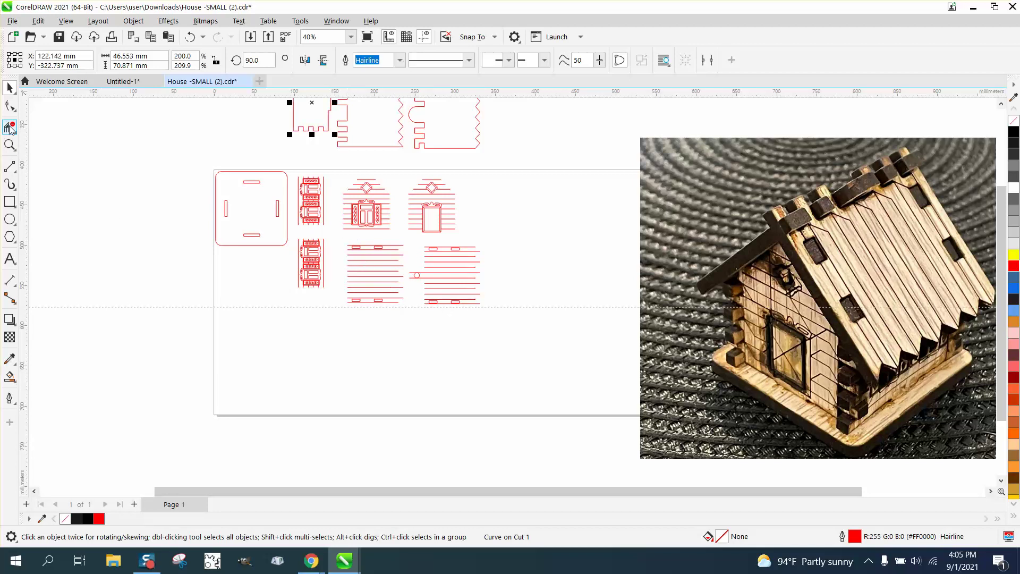
Nudge the round hole and the four rectangular slots of the tabbed roof panel 200 mm upward into its outline
click(9, 145)
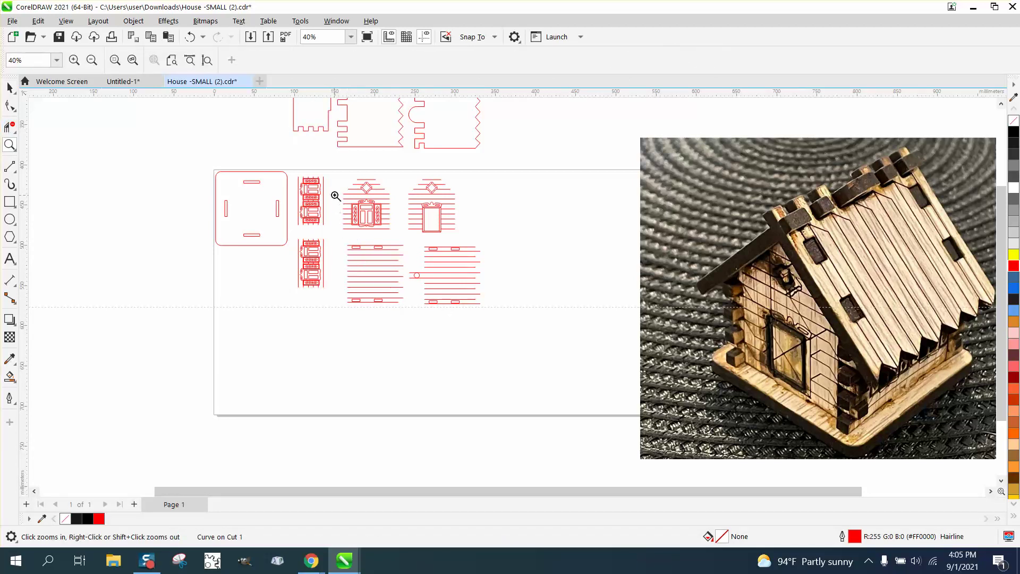
drag(336, 195, 526, 341)
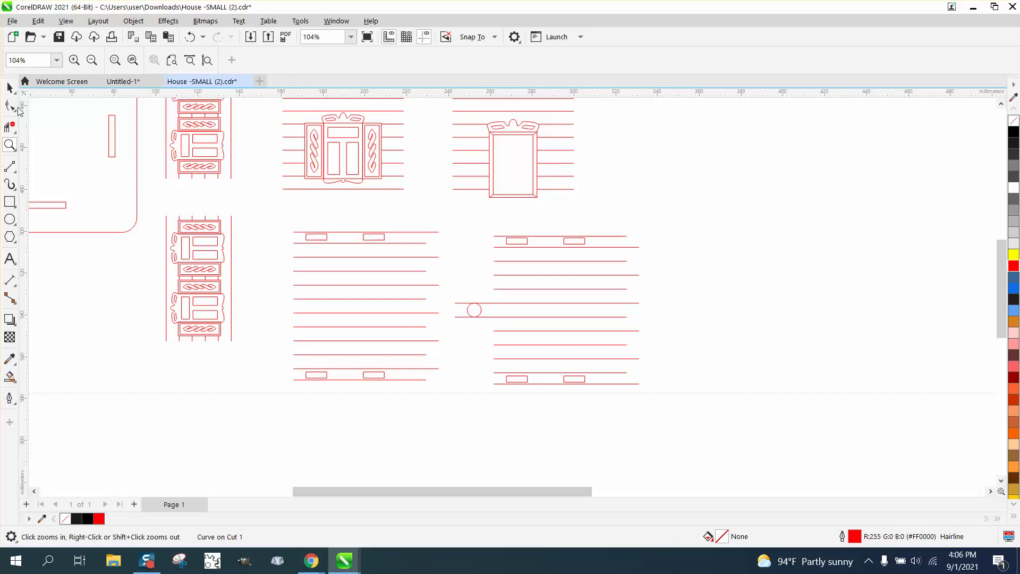
click(9, 88)
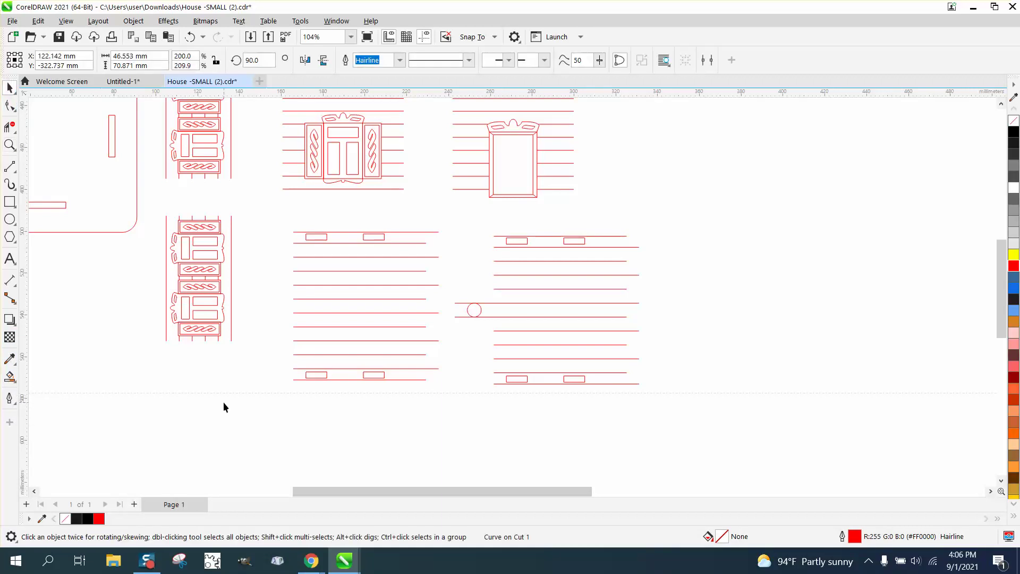
click(480, 314)
click(522, 244)
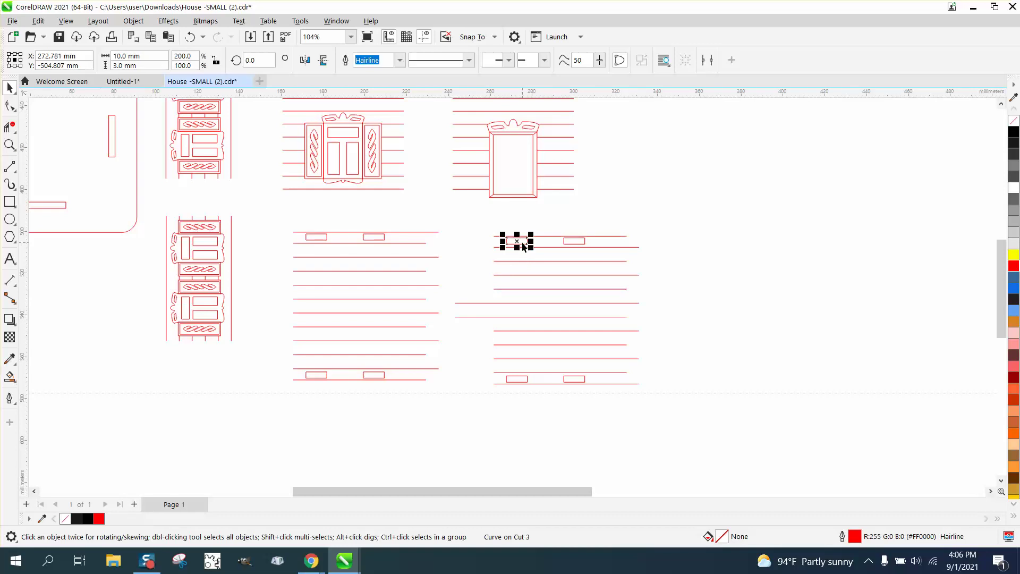
key(Delete)
click(567, 242)
key(Delete)
click(574, 378)
key(Delete)
click(522, 378)
key(Delete)
Nudge the four rectangular slots of the other roof panel 200 mm upward into its outline
click(380, 377)
key(Delete)
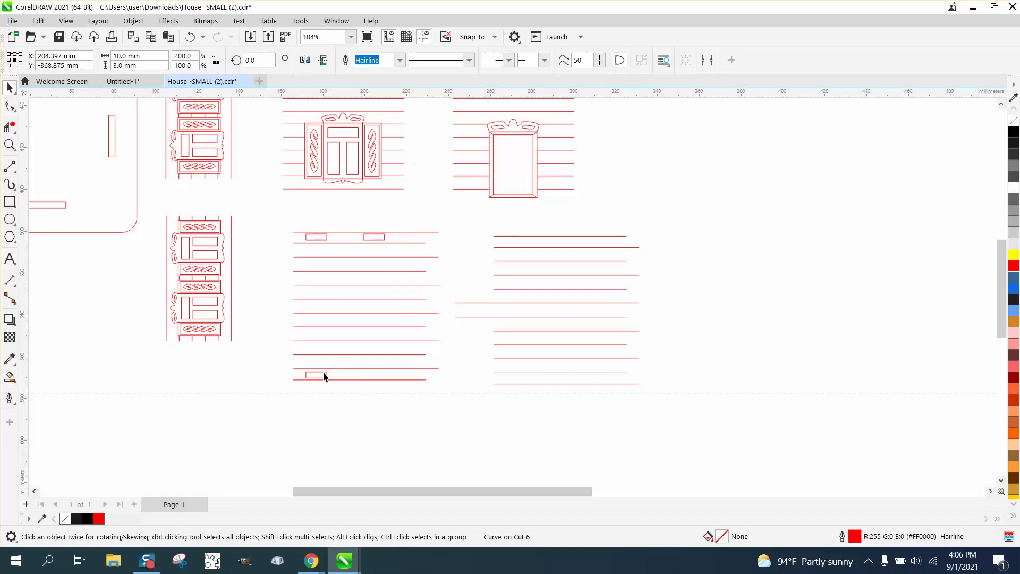
click(320, 376)
click(321, 238)
key(Delete)
click(371, 238)
key(Delete)
scroll(479, 365, down, 1)
scroll(481, 367, down, 2)
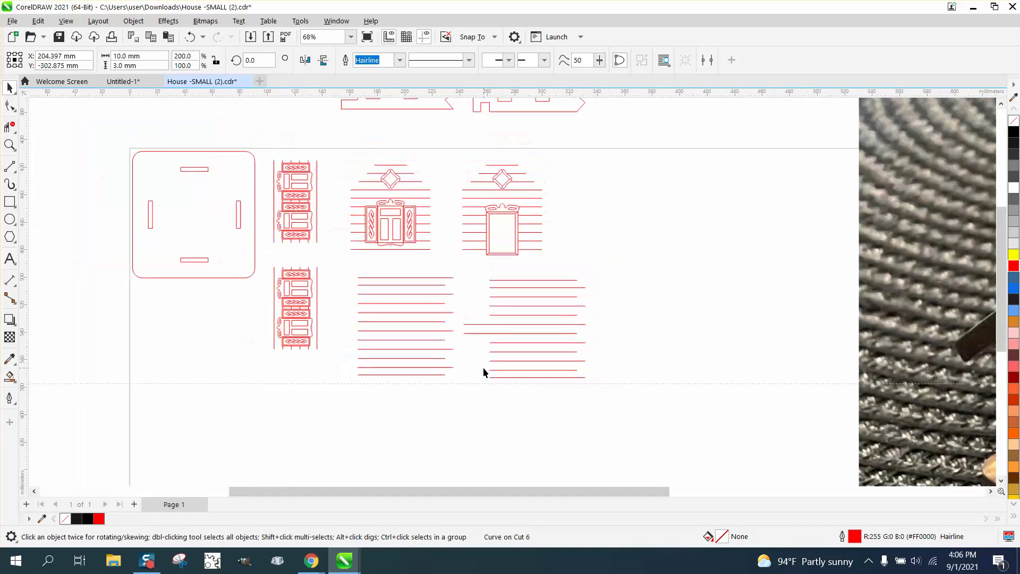
Nudge the rounded base plate with its four slots 200 mm upward beside the other cut outlines
drag(107, 130, 263, 291)
scroll(282, 325, down, 4)
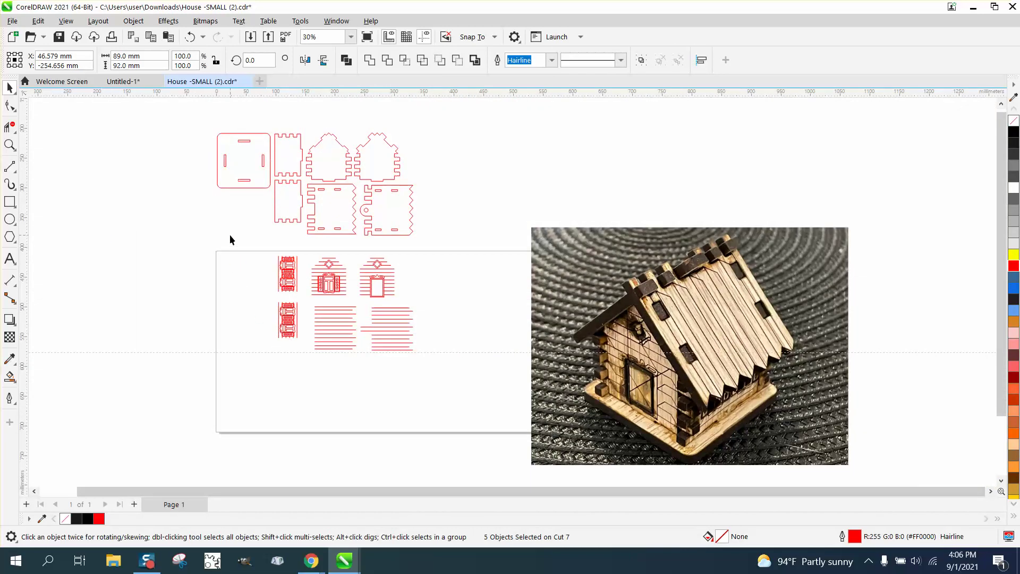
click(230, 235)
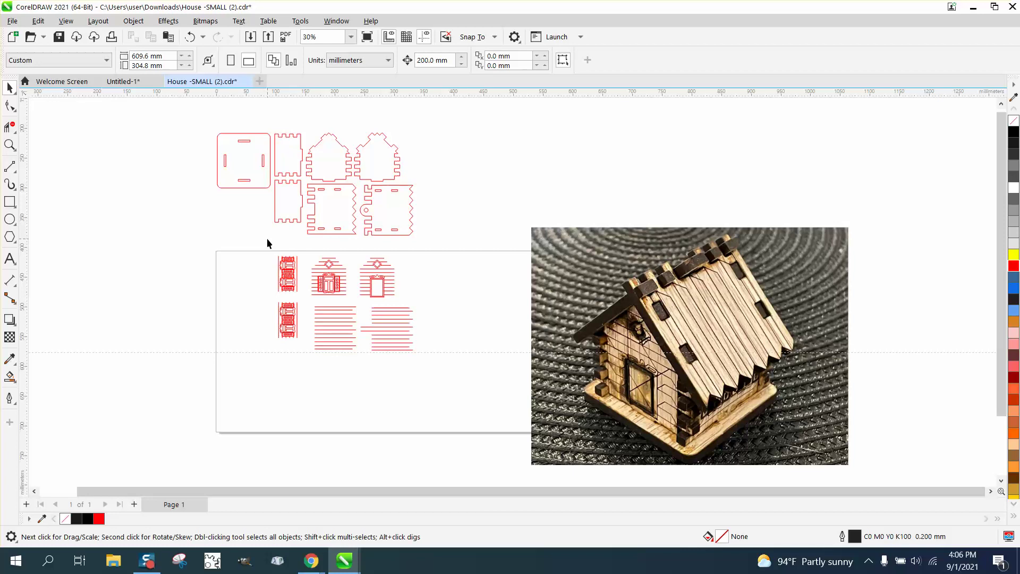
Create a filled one-piece copy of the tabbed roof panel with Smart Fill and nudge it 200 mm to the right
click(10, 145)
drag(219, 137, 469, 256)
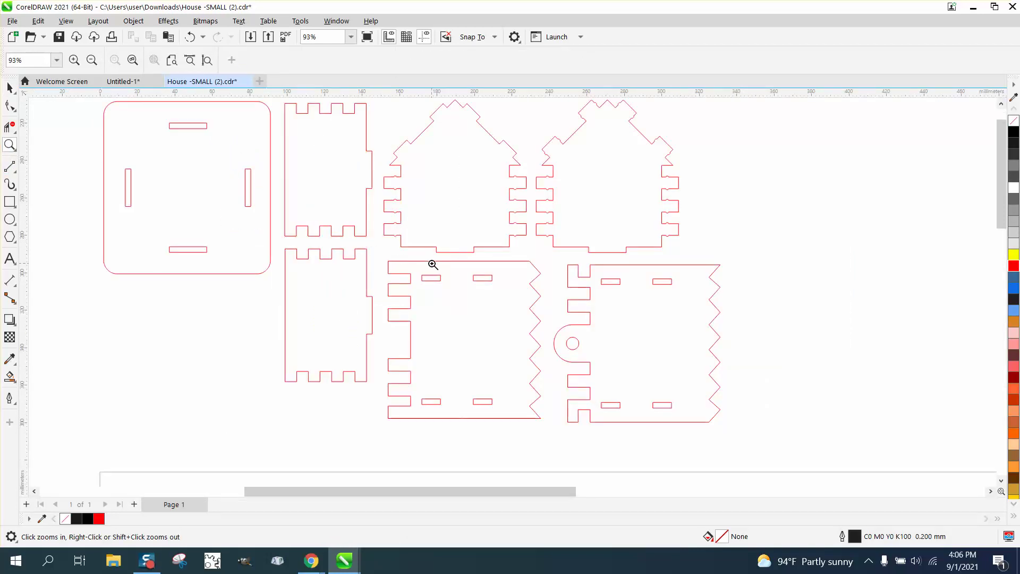
click(10, 88)
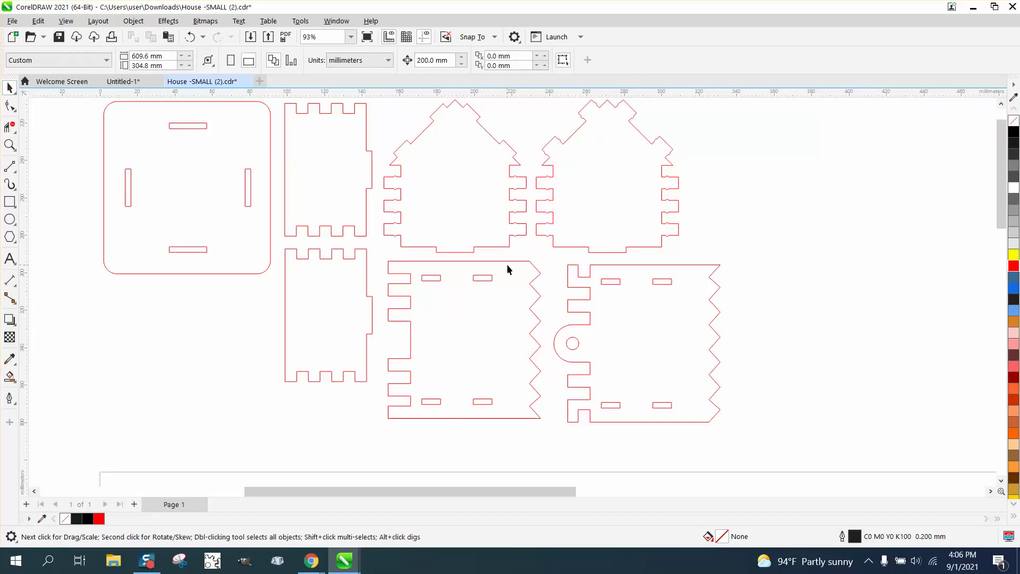
click(516, 156)
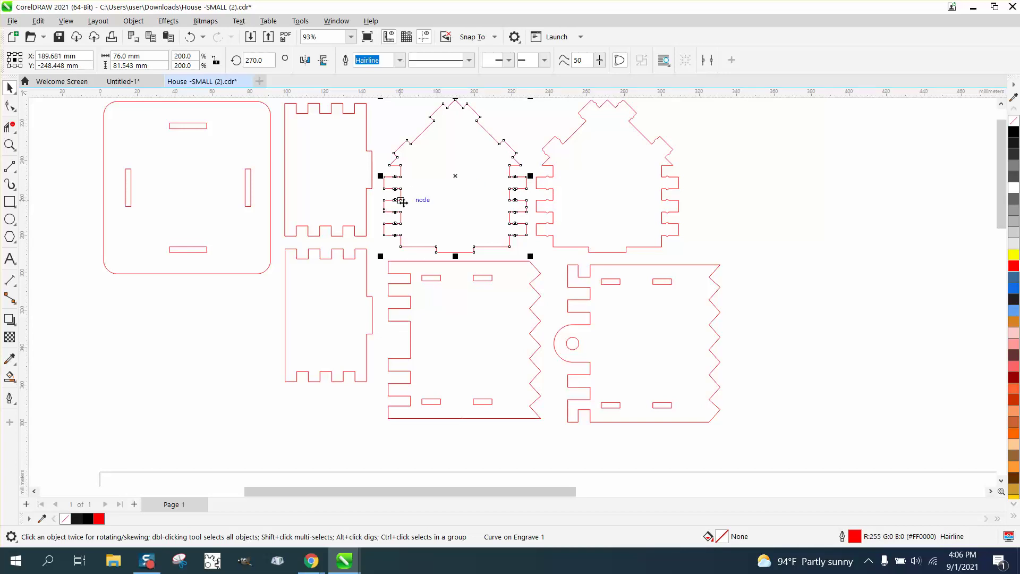
click(720, 289)
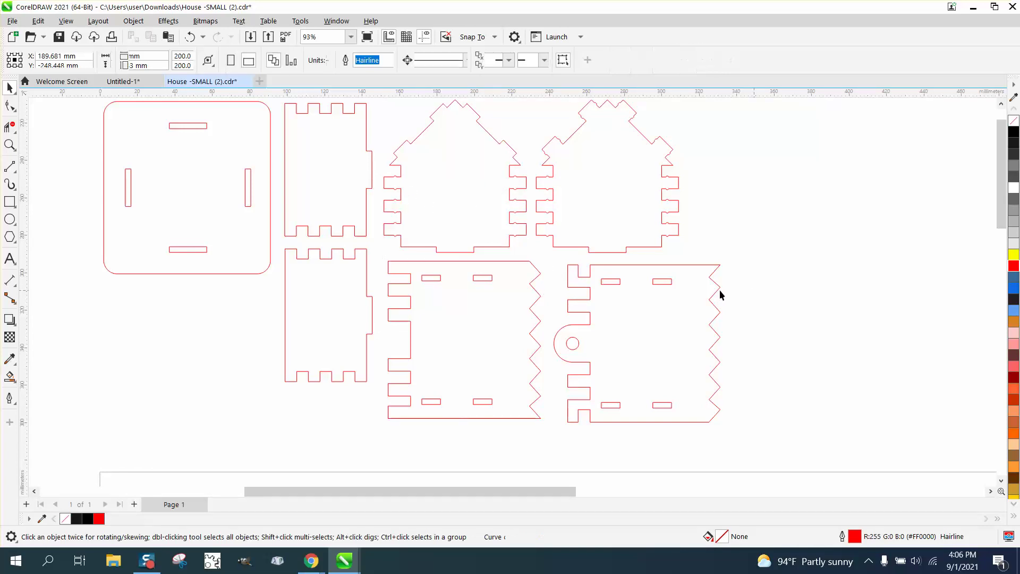
click(671, 266)
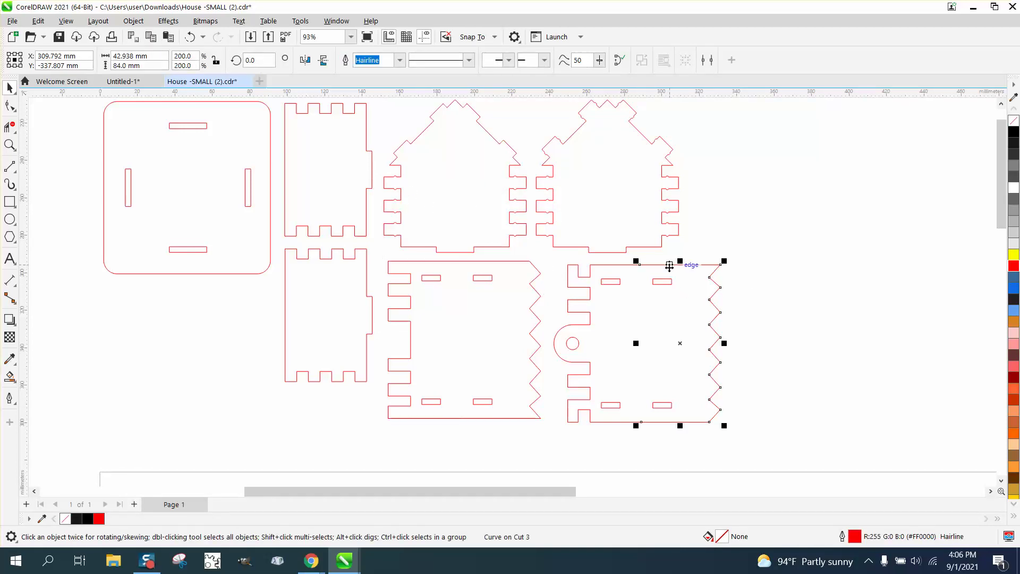
click(9, 376)
click(644, 327)
key(r)
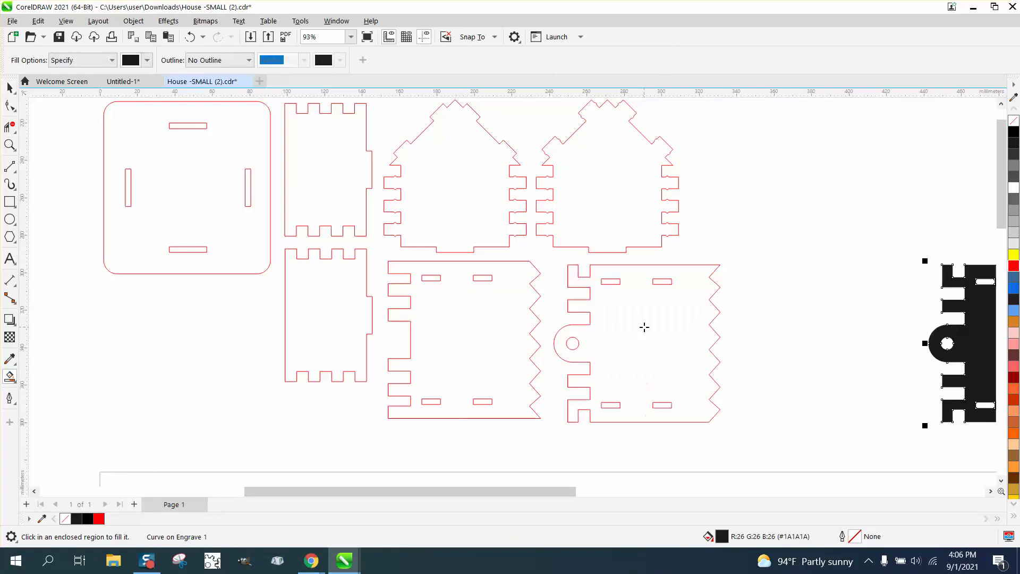
click(9, 89)
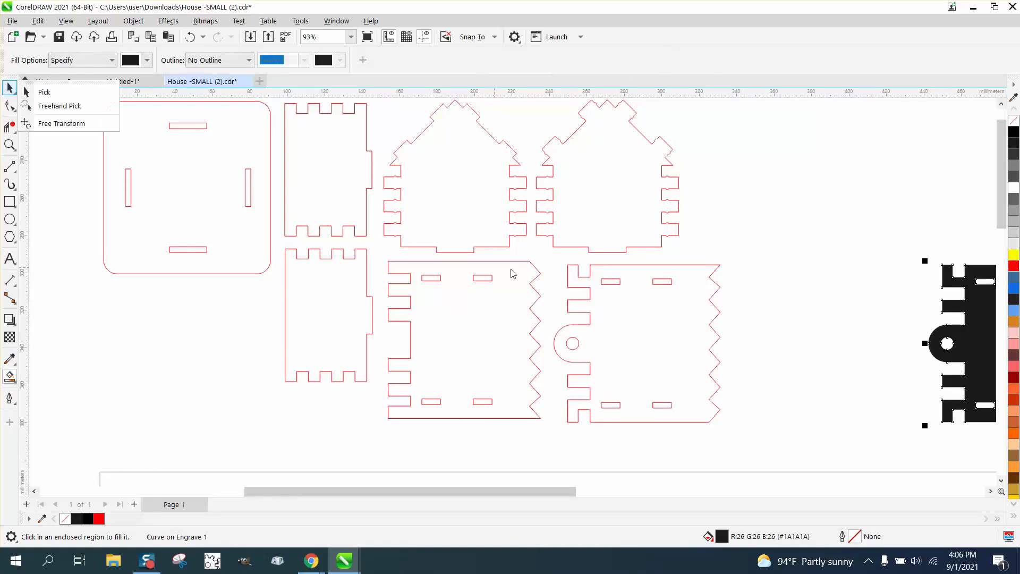
drag(733, 255, 737, 406)
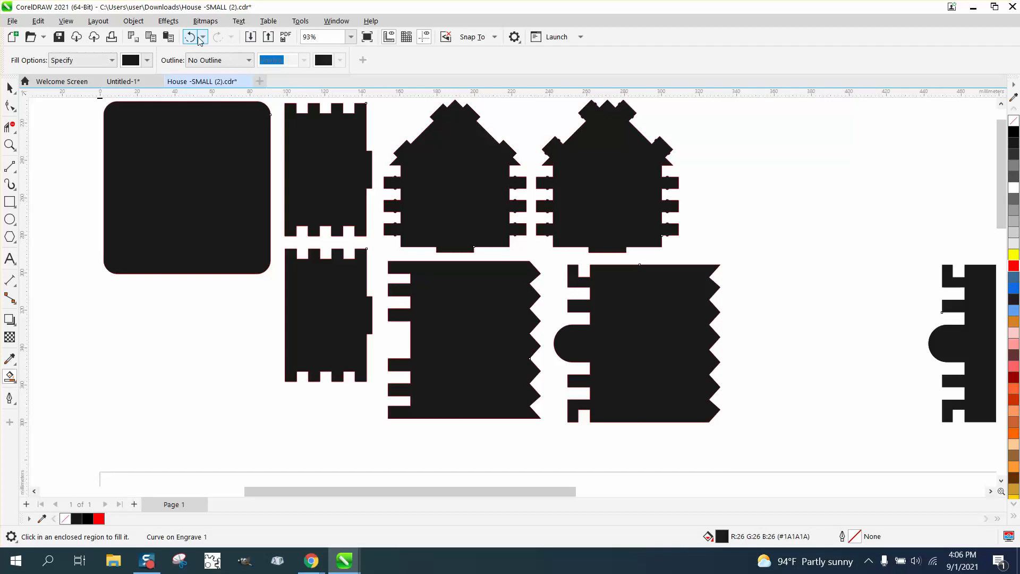
click(190, 37)
click(9, 89)
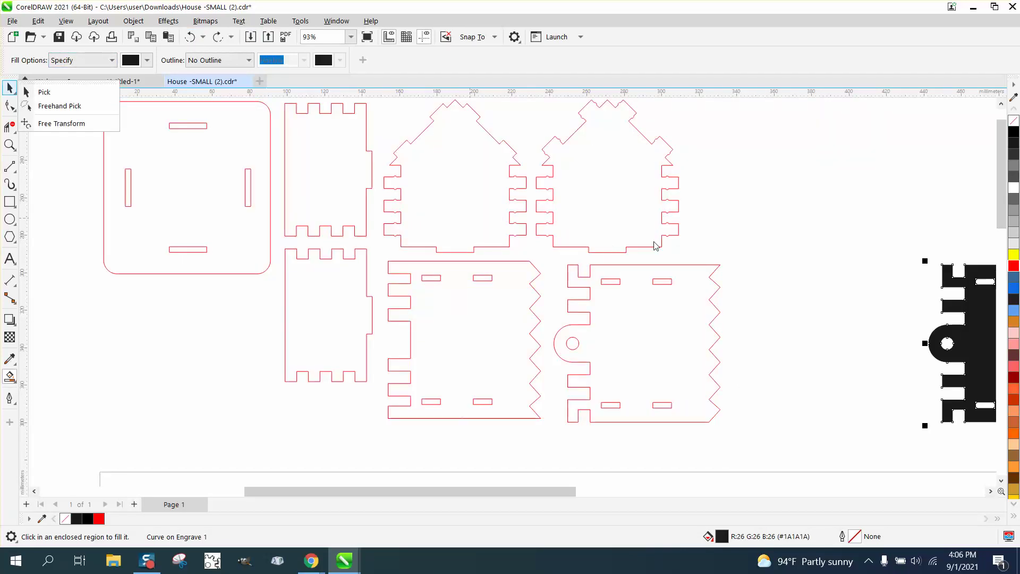
drag(742, 255, 740, 395)
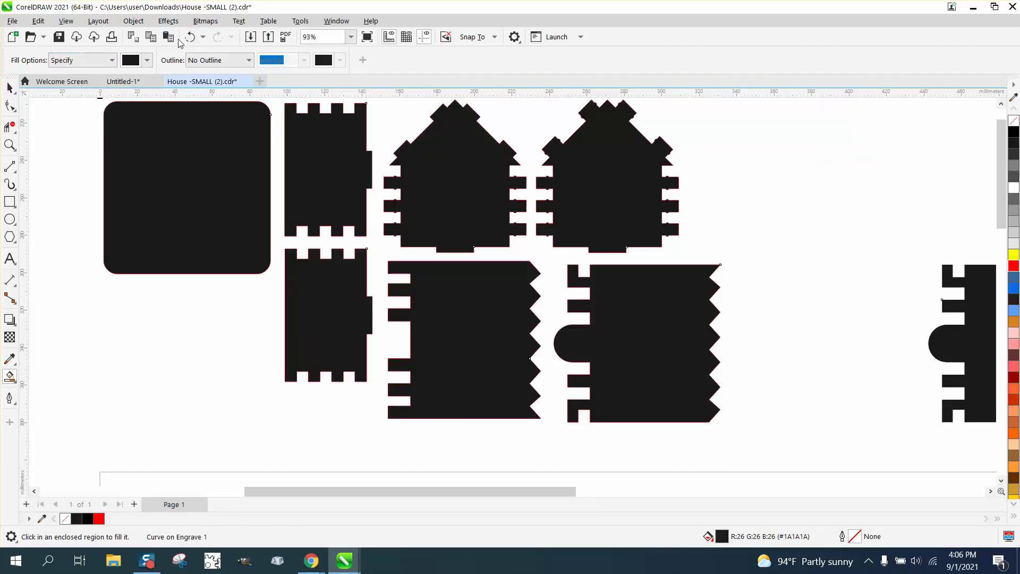
click(190, 36)
Try to delete the original tabbed roof panel together with its slots and round hole
click(9, 88)
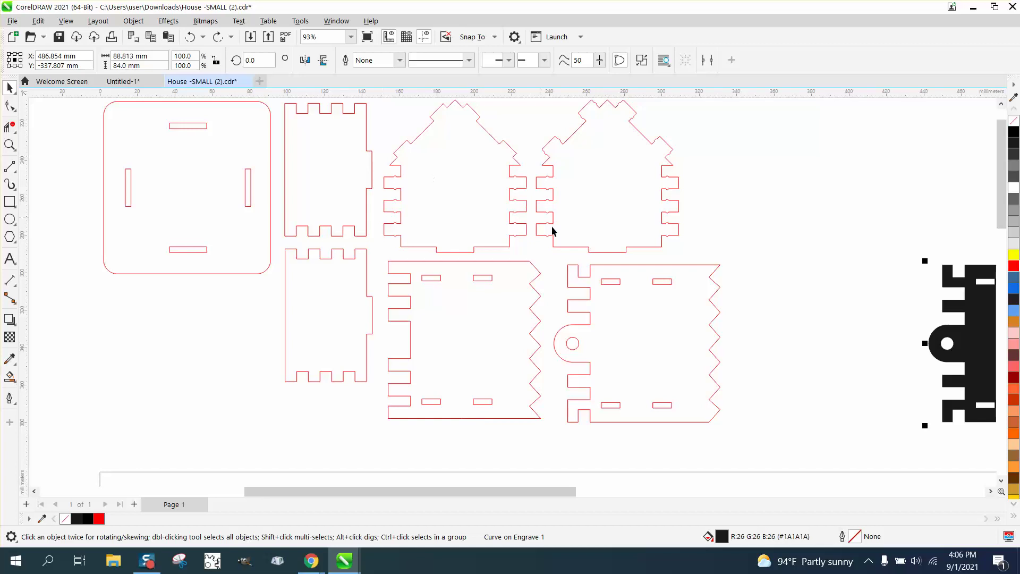
drag(738, 256, 545, 421)
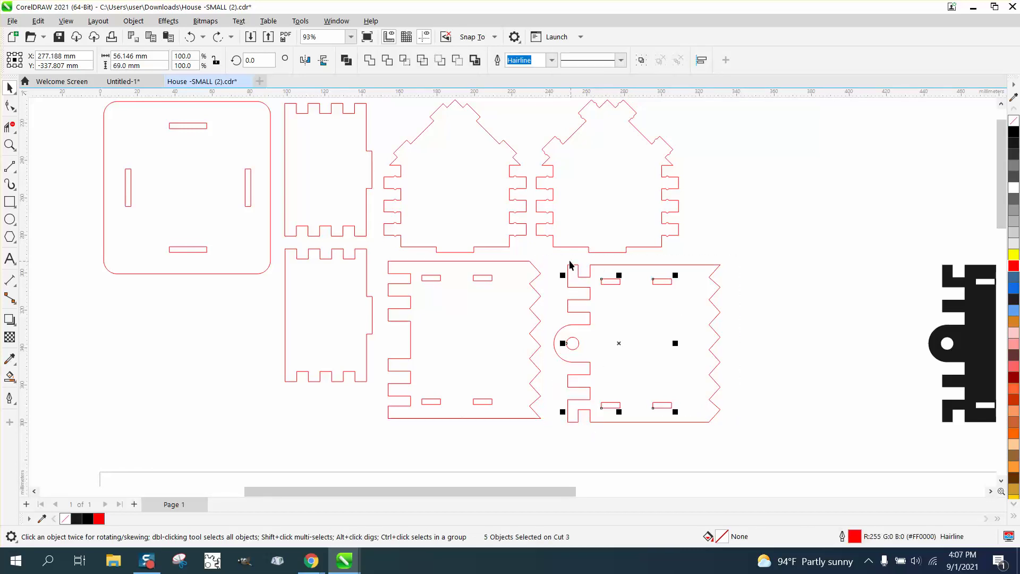
drag(558, 256, 787, 446)
key(Delete)
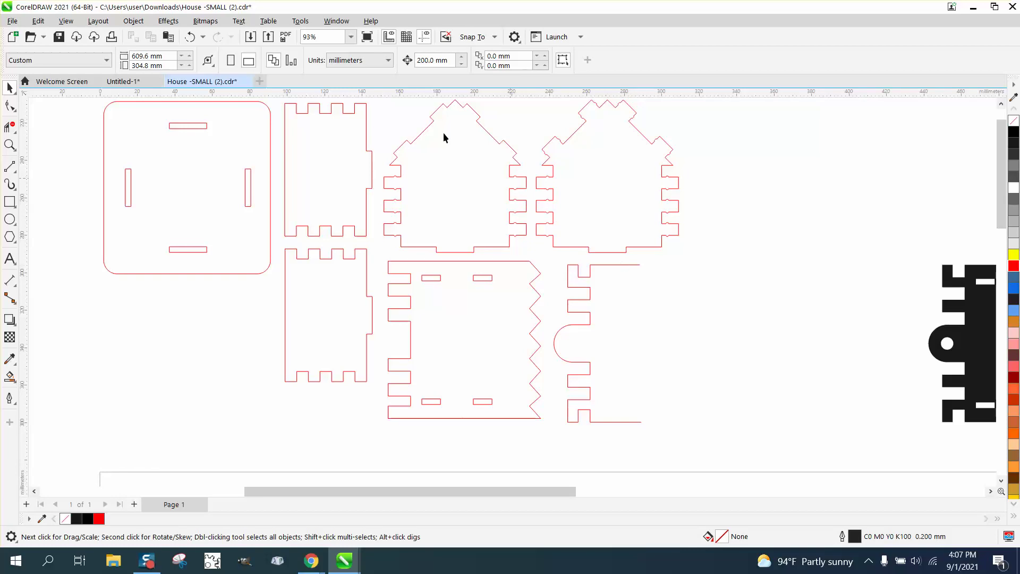
click(190, 37)
Delete the two original outline halves of the tabbed roof panel, keeping its slots and round hole
click(713, 277)
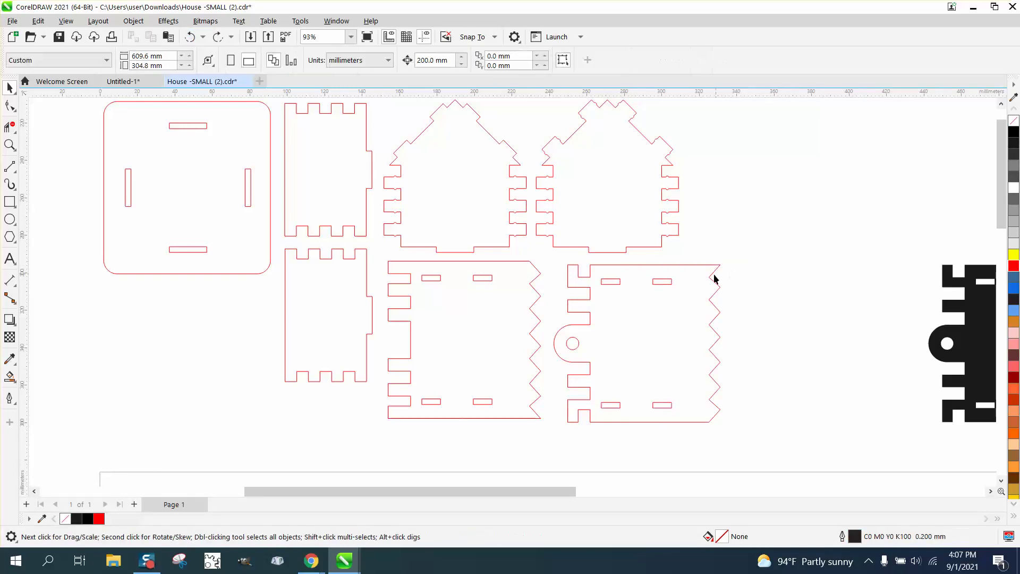
click(713, 264)
key(Delete)
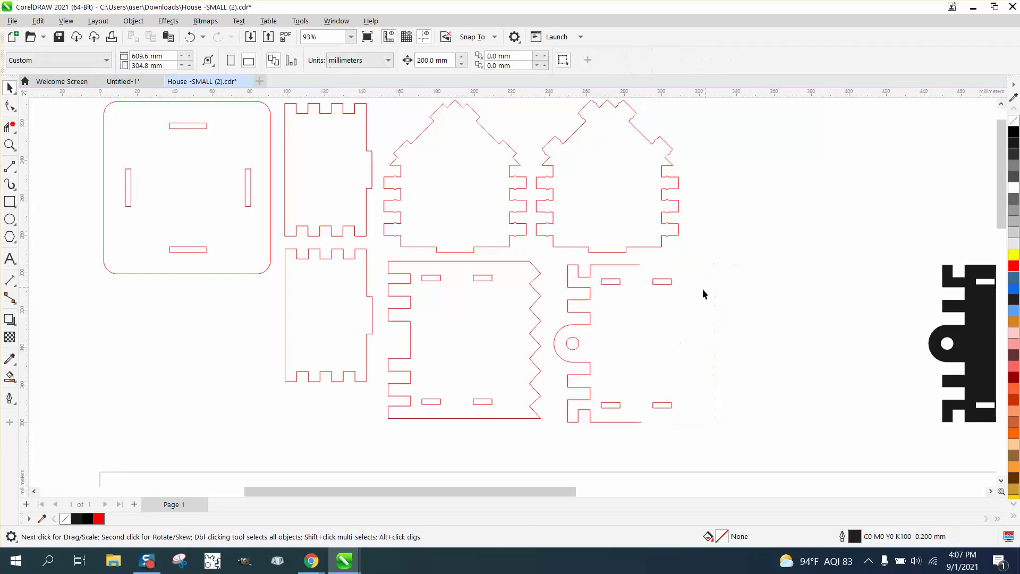
click(609, 265)
key(Delete)
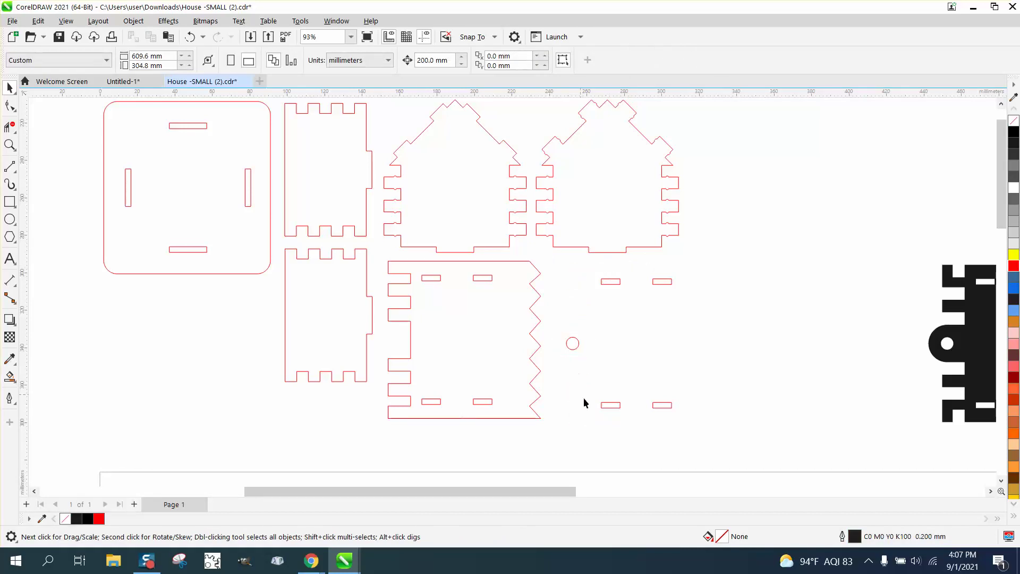
Remove the fill from the one-piece copy of the tabbed roof panel and give it a black outline
click(938, 340)
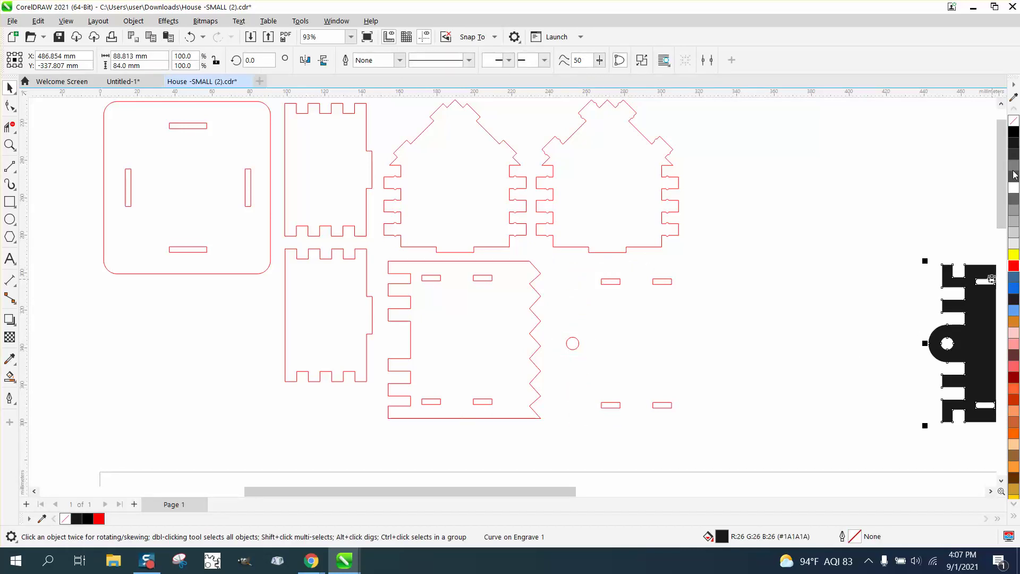
click(1013, 121)
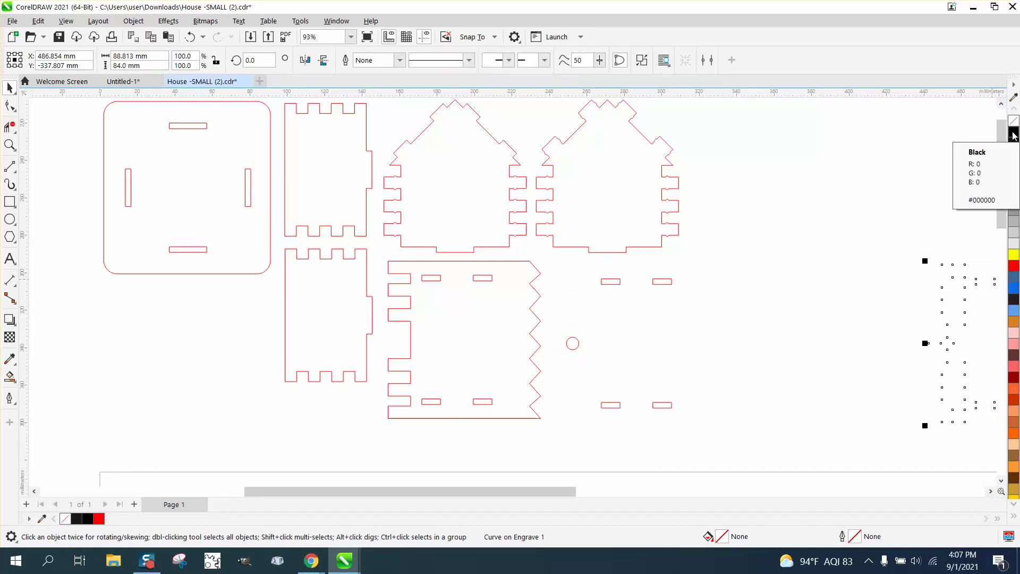
right_click(1014, 135)
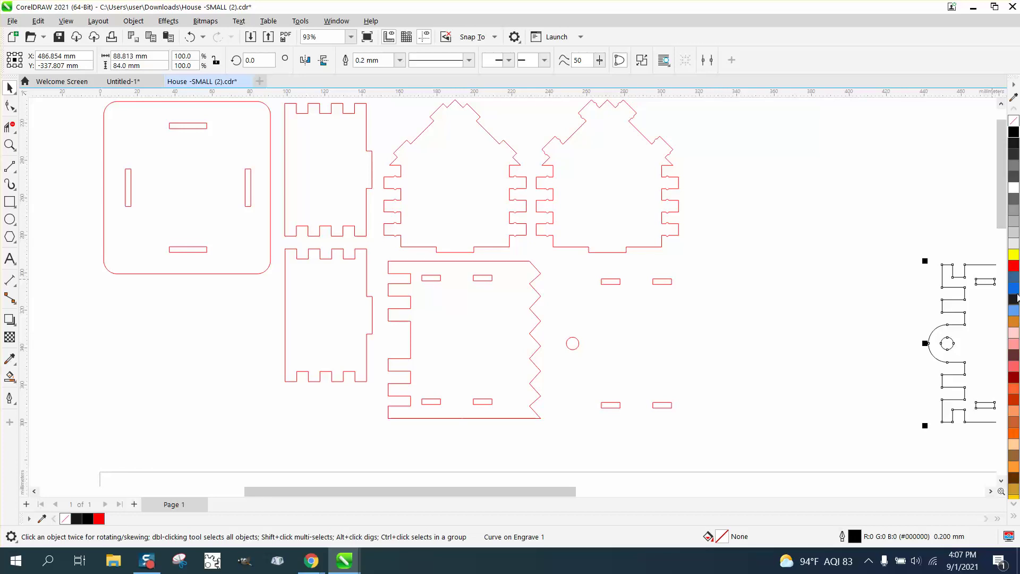
Give the one-piece copy of the tabbed roof panel a red outline and nudge it 200 mm back over its slots and round hole
right_click(1015, 267)
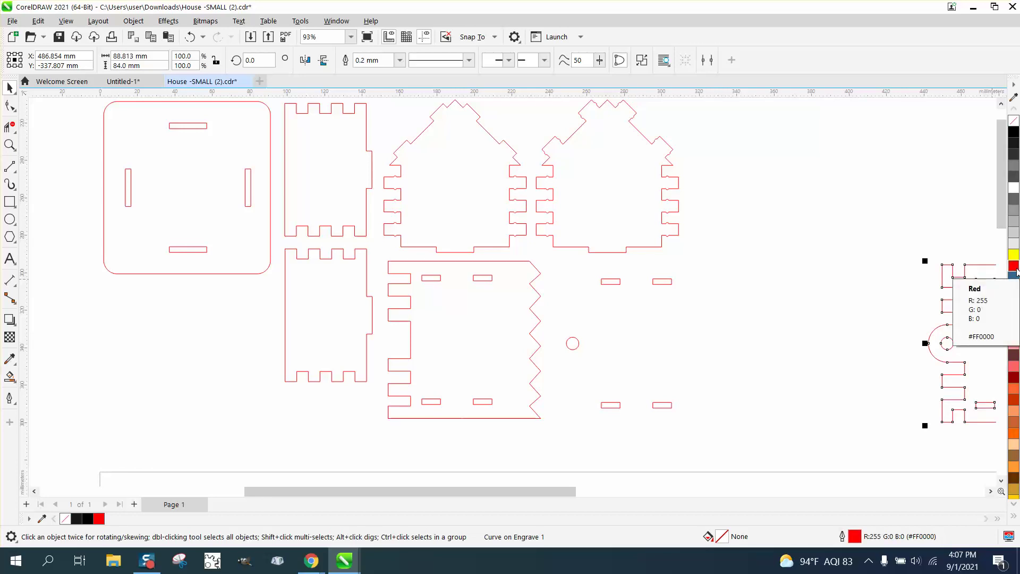
key(Left)
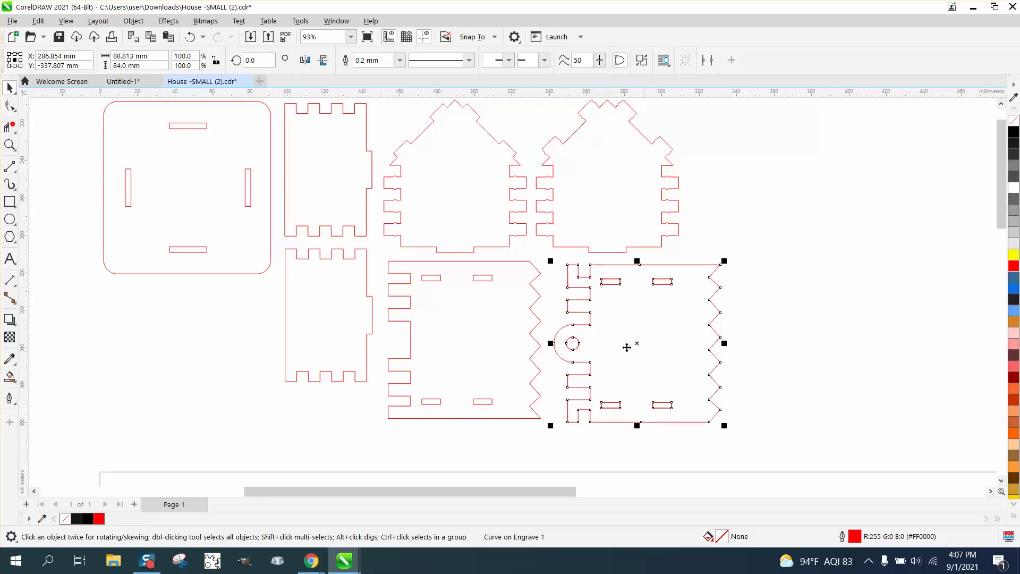
click(809, 326)
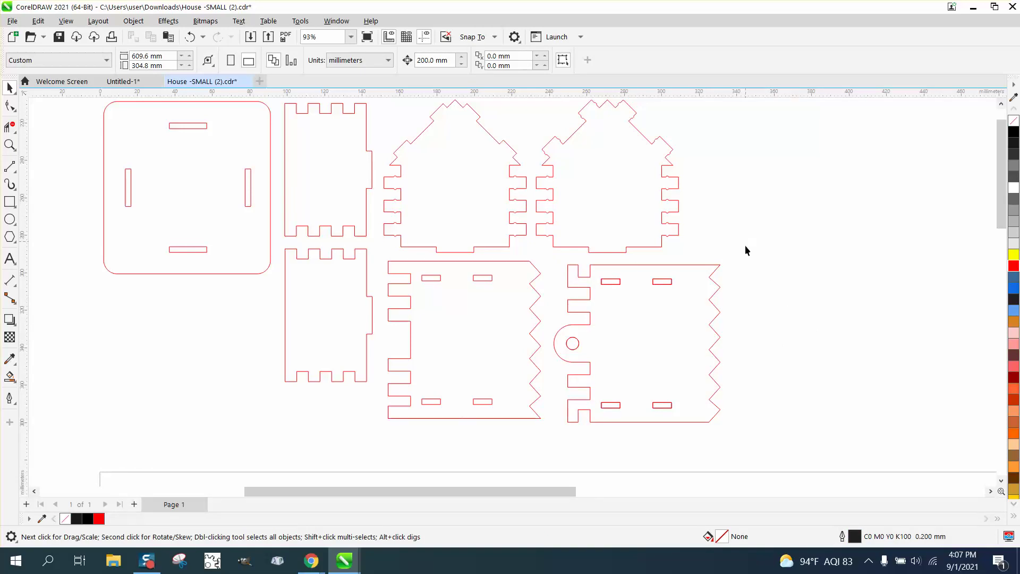
Group the tabbed roof panel with its slots and round hole, and group the other roof panel's outline with its slots
drag(746, 240, 547, 442)
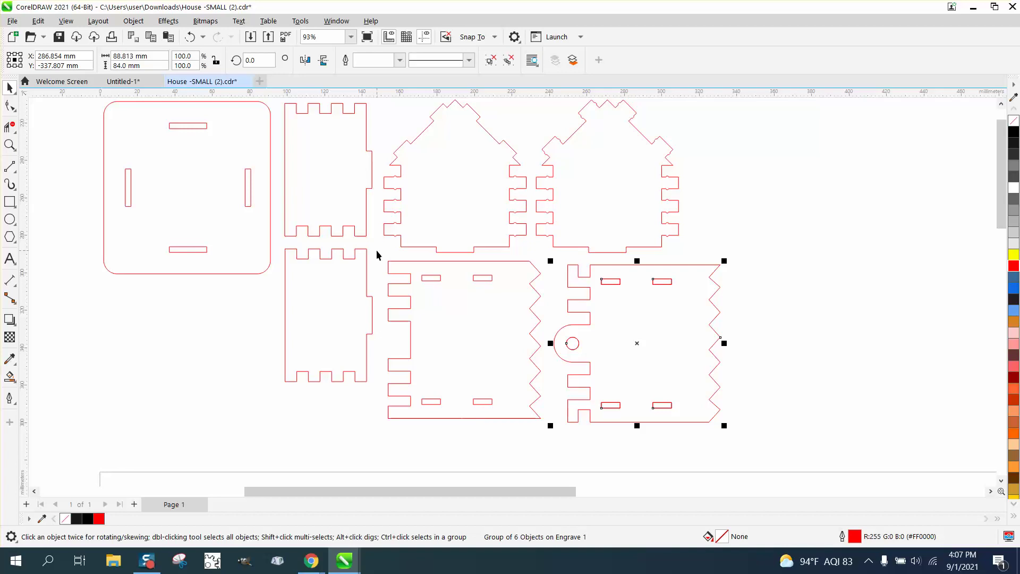
drag(377, 253, 473, 375)
drag(563, 438, 562, 443)
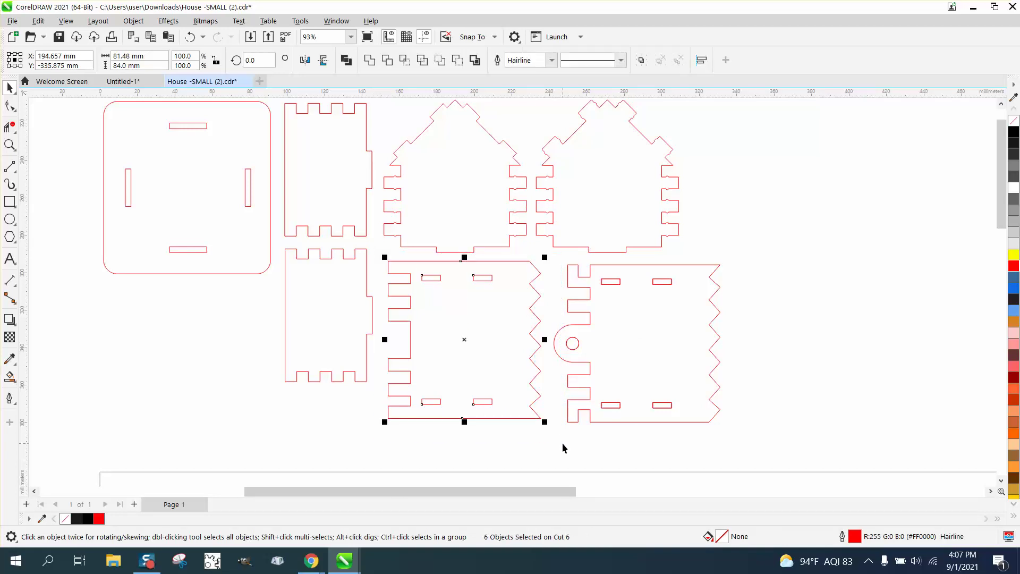
Move all the engraving artwork up 400 mm, clear of the page and the cut outlines
scroll(673, 339, down, 5)
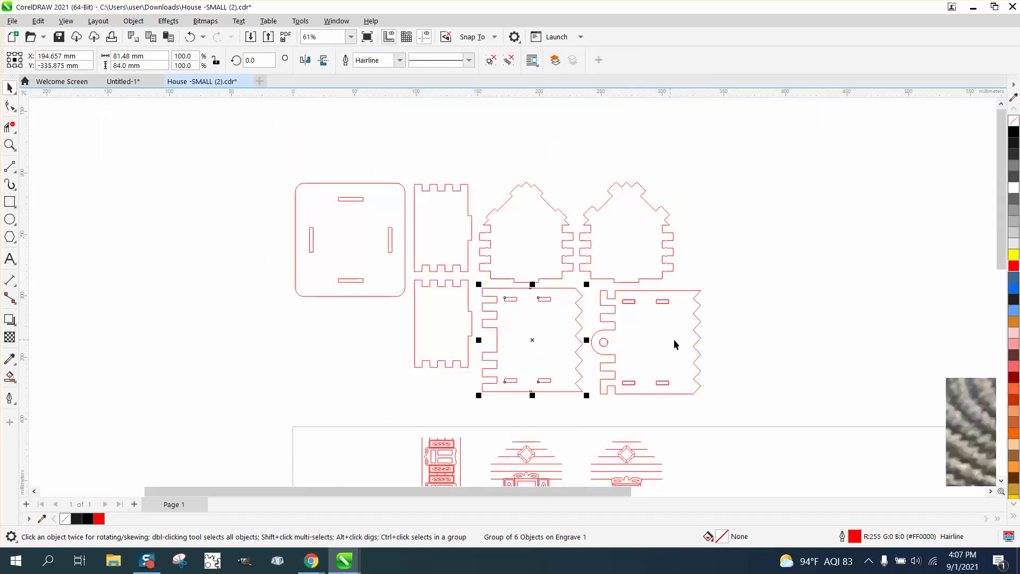
scroll(669, 426, down, 2)
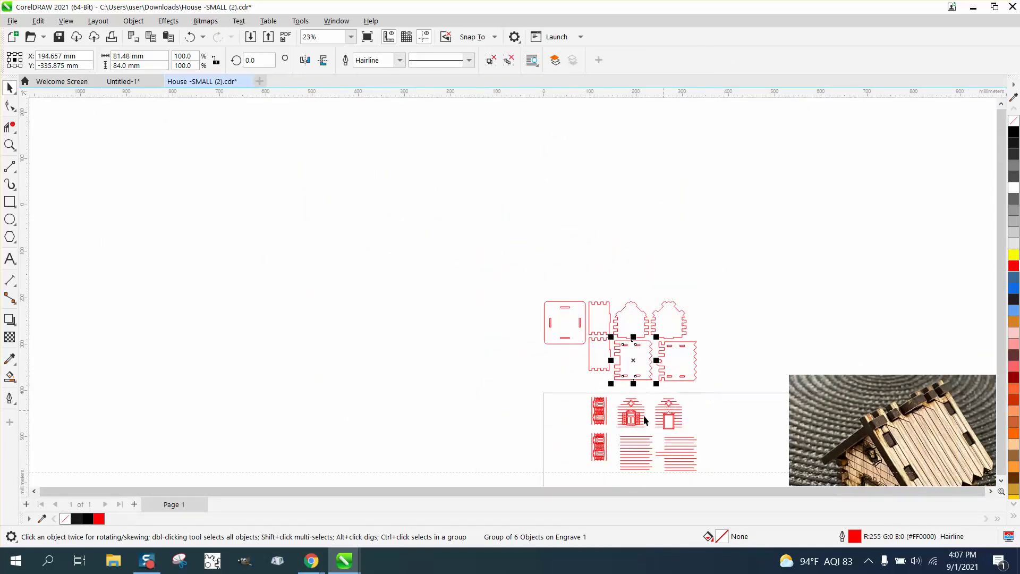
drag(574, 396, 731, 459)
key(Up)
key(Up)
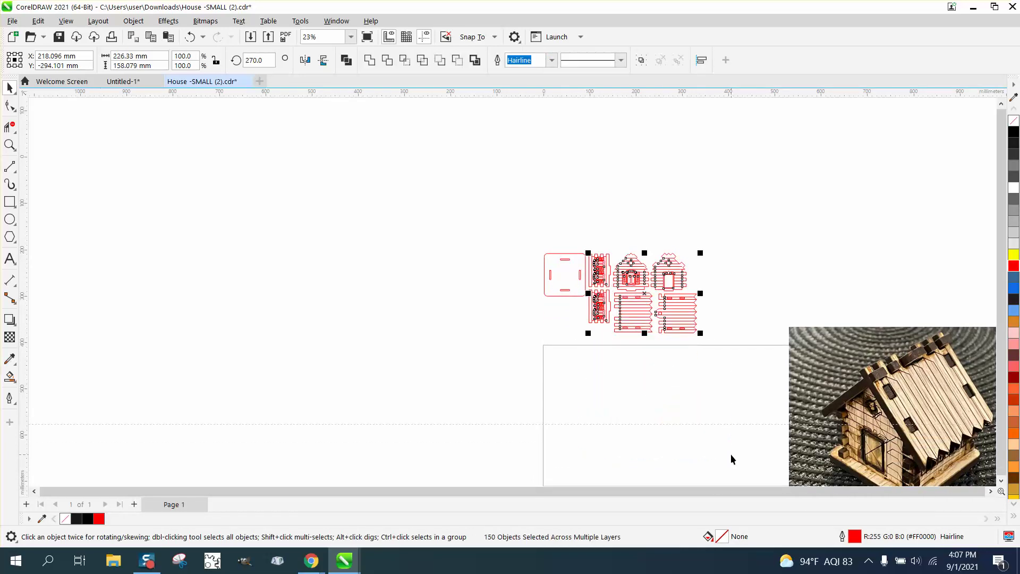
Move all the red cut outlines down 200 mm onto the page
drag(518, 247, 752, 350)
key(Down)
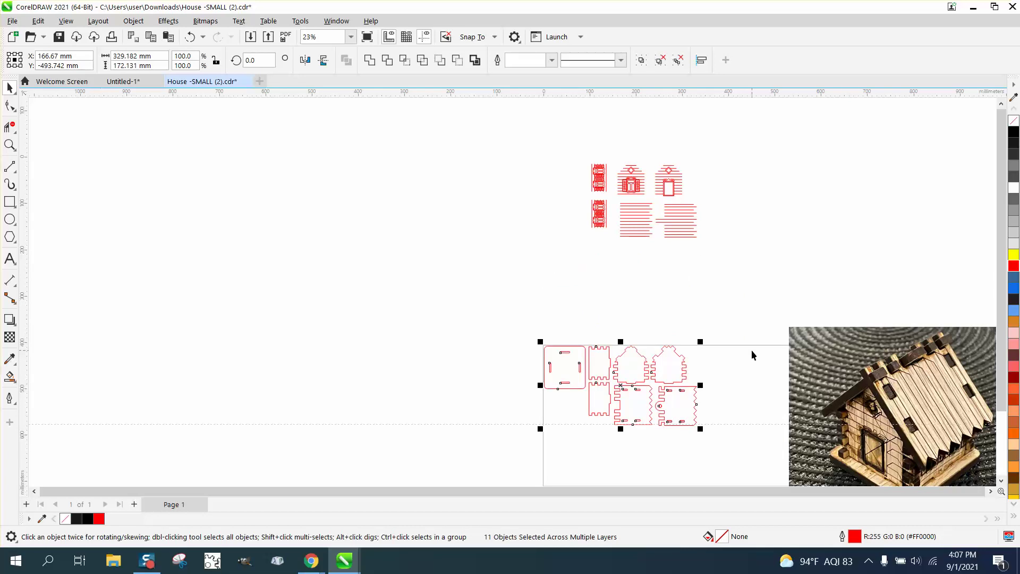
click(9, 144)
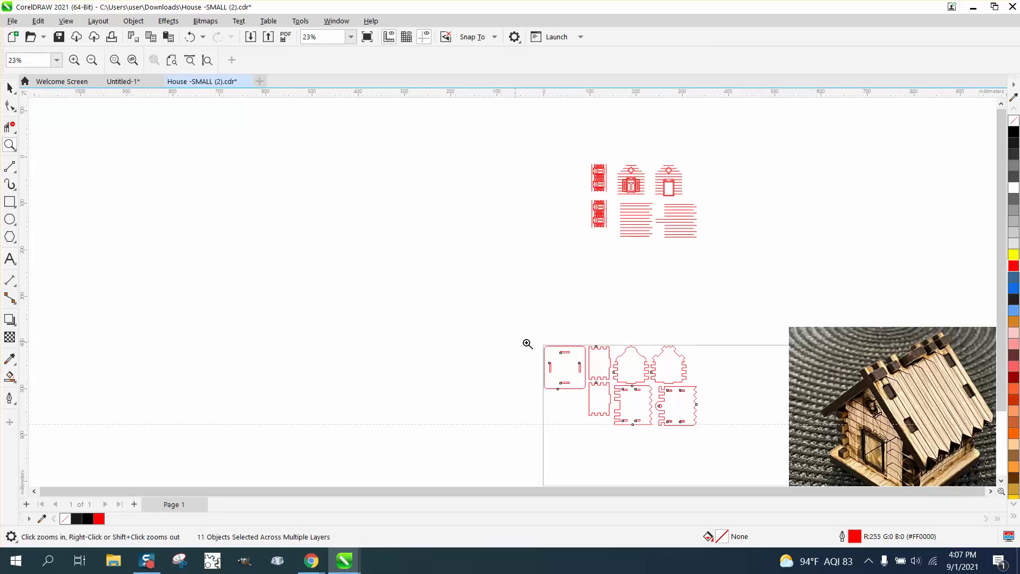
drag(539, 332, 749, 444)
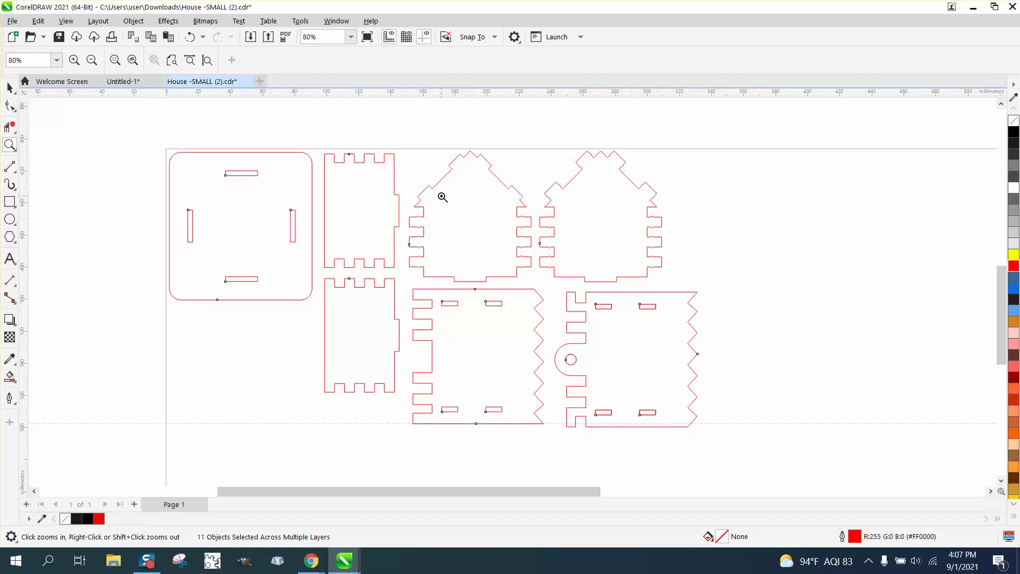
Move the cut outlines back up 200 mm, off the page
right_click(455, 223)
right_click(455, 223)
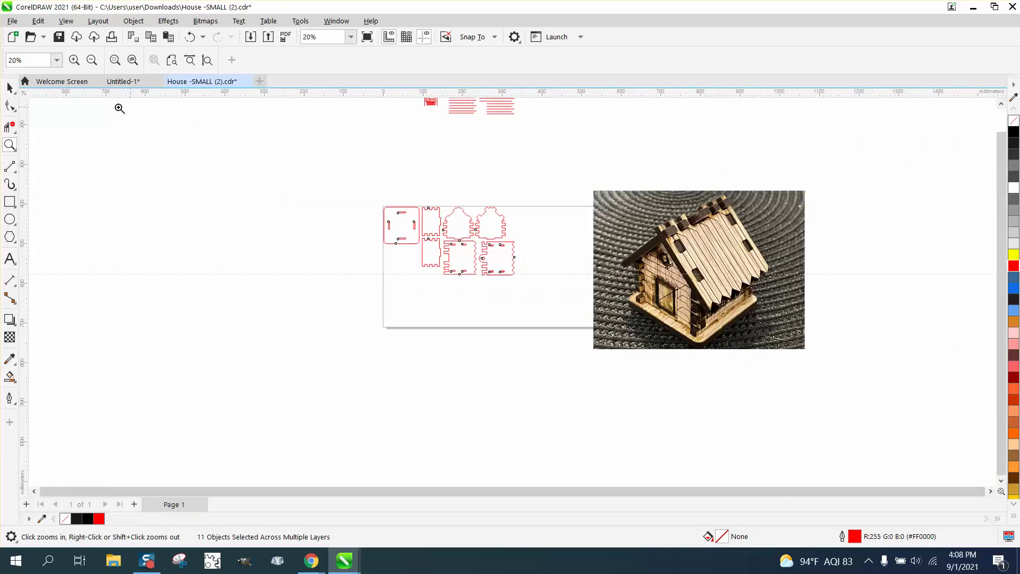
click(10, 88)
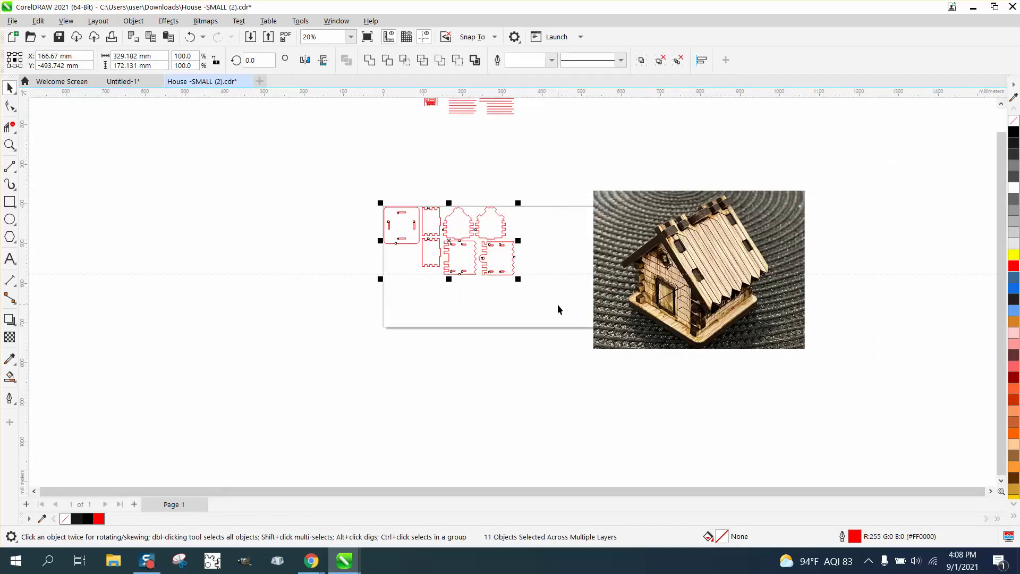
key(Up)
scroll(579, 210, down, 1)
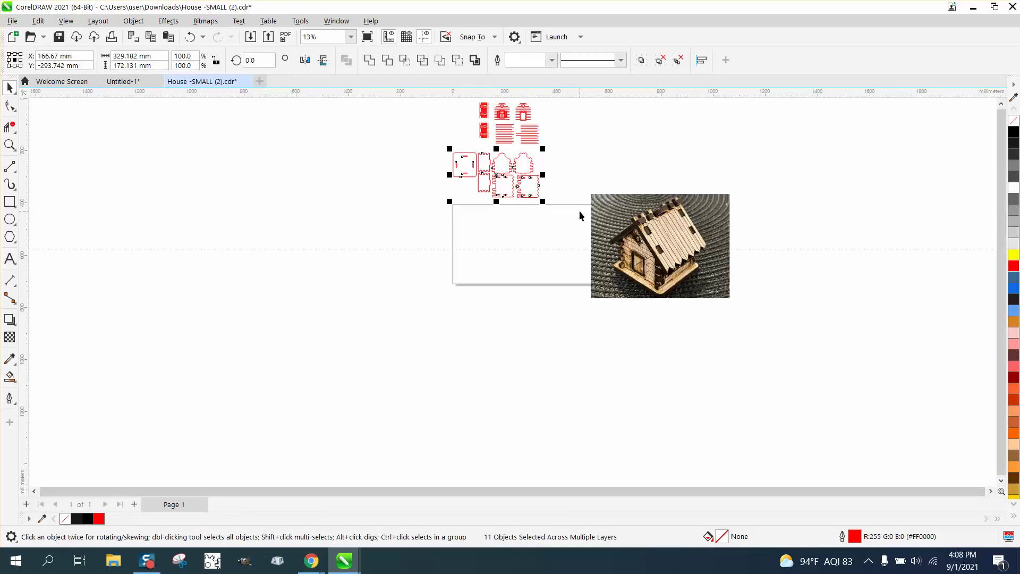
Move the engraving artwork down 400 mm so that it alone lies on the page
scroll(470, 100, down, 1)
drag(470, 99, 548, 148)
key(Down)
key(Down)
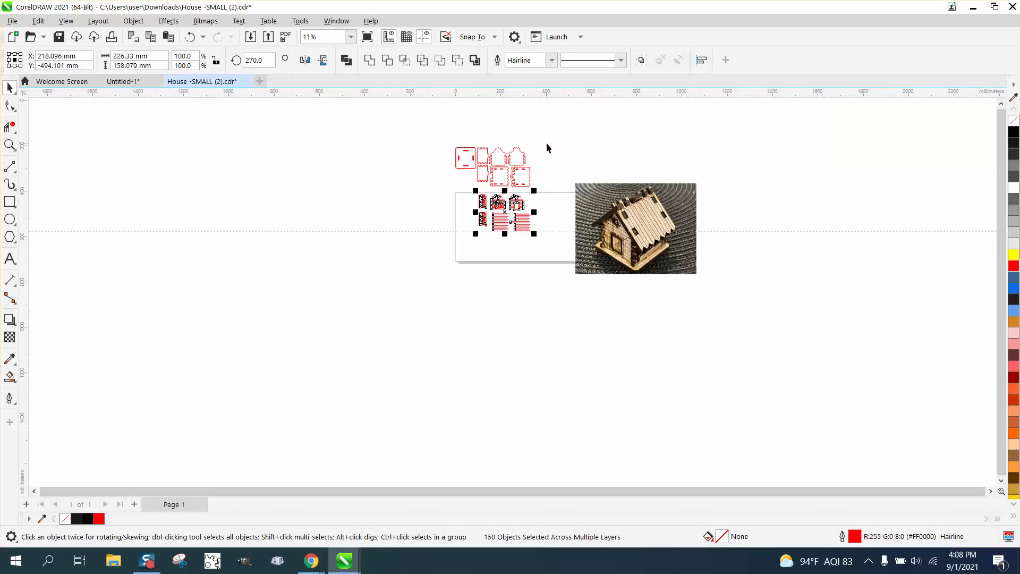
click(10, 144)
drag(446, 139, 560, 255)
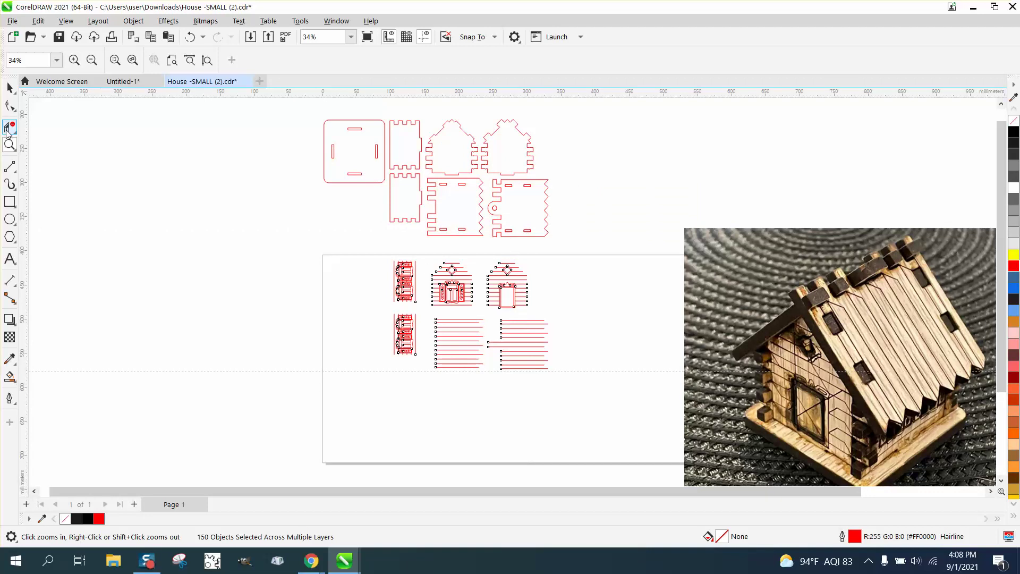
drag(384, 251, 600, 402)
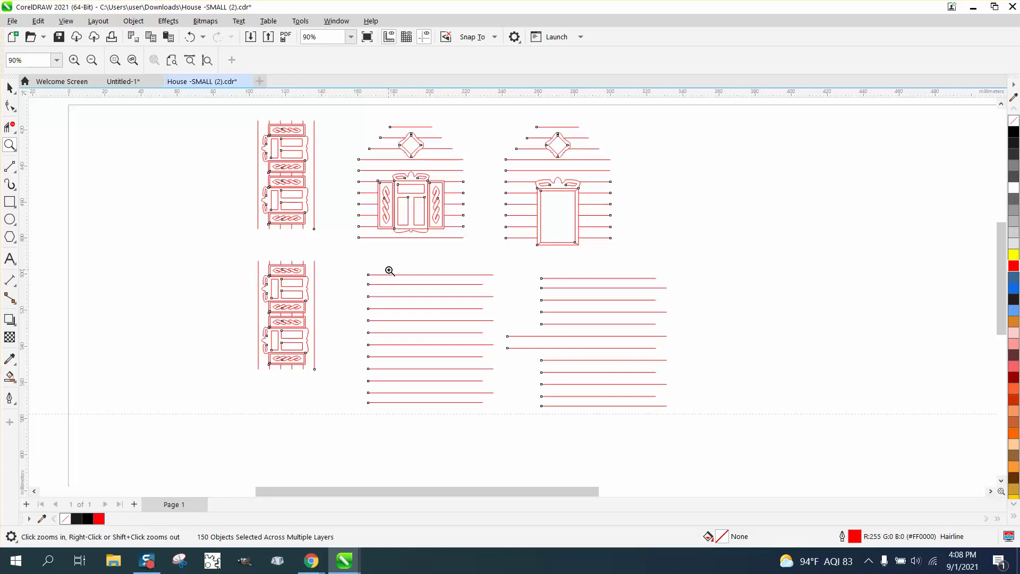
Return the engraving artwork 400 mm upward, above the cut outlines
scroll(494, 283, down, 3)
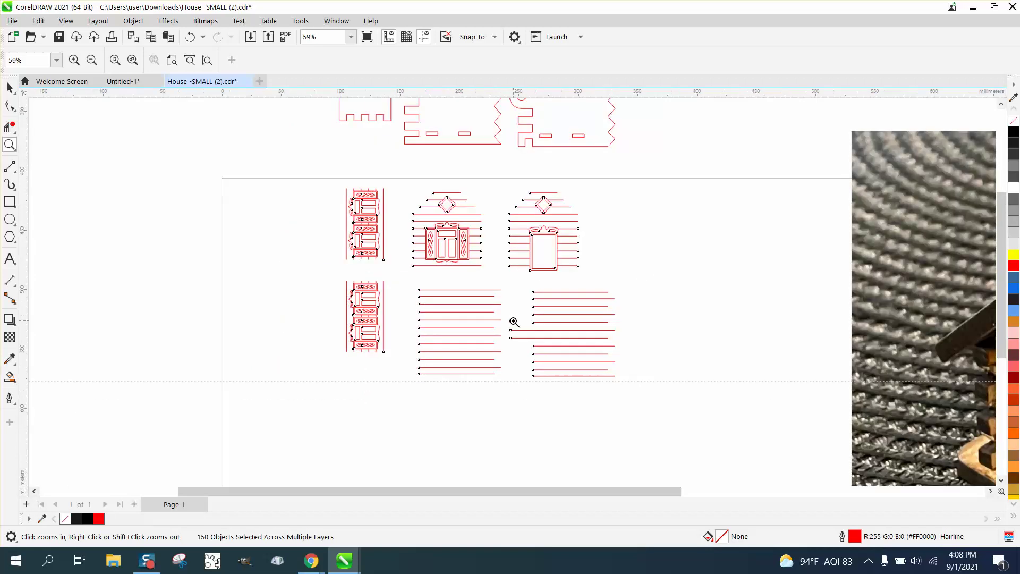
click(10, 88)
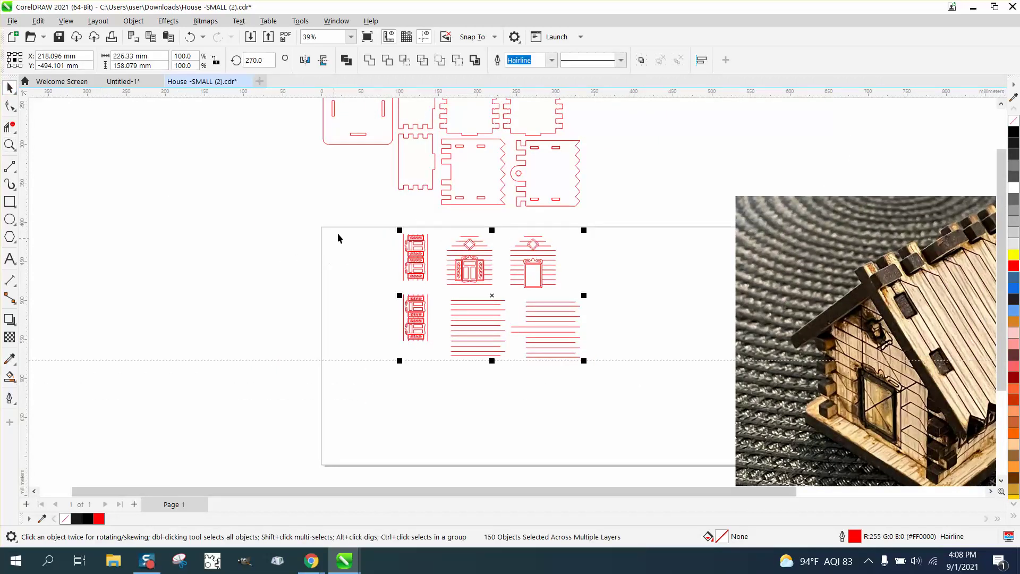
drag(353, 218, 634, 435)
key(Up)
key(Up)
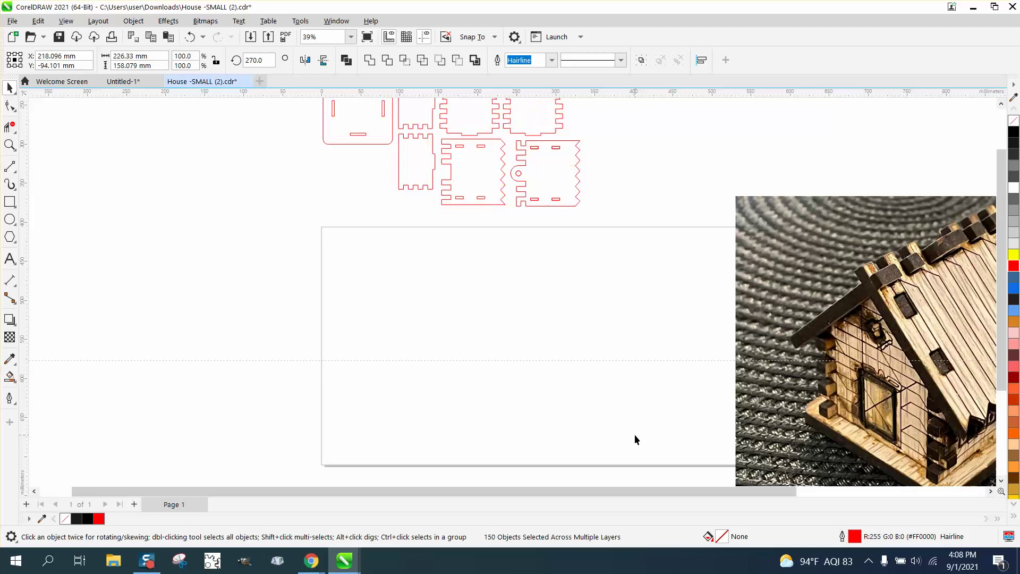
Bring the cut outlines 200 mm down onto the page without the engraving artwork
scroll(521, 315, down, 1)
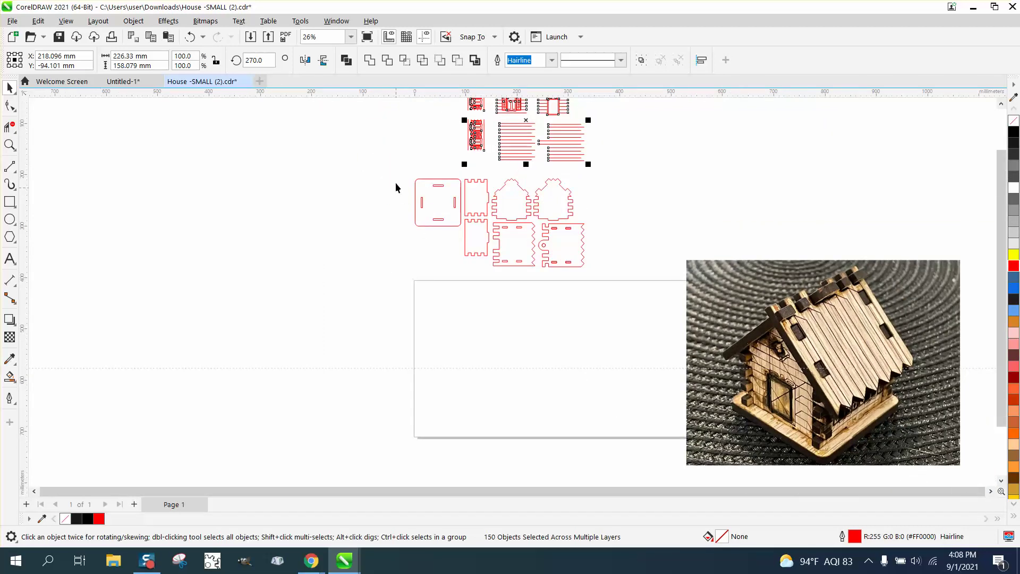
drag(400, 175, 564, 247)
drag(636, 275, 639, 278)
key(Down)
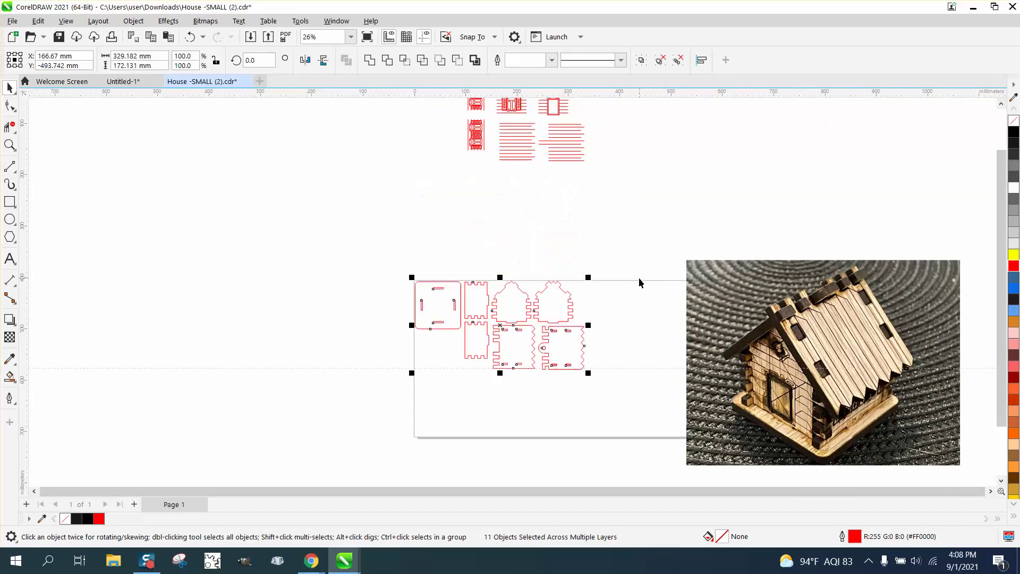
click(9, 145)
drag(407, 289, 641, 425)
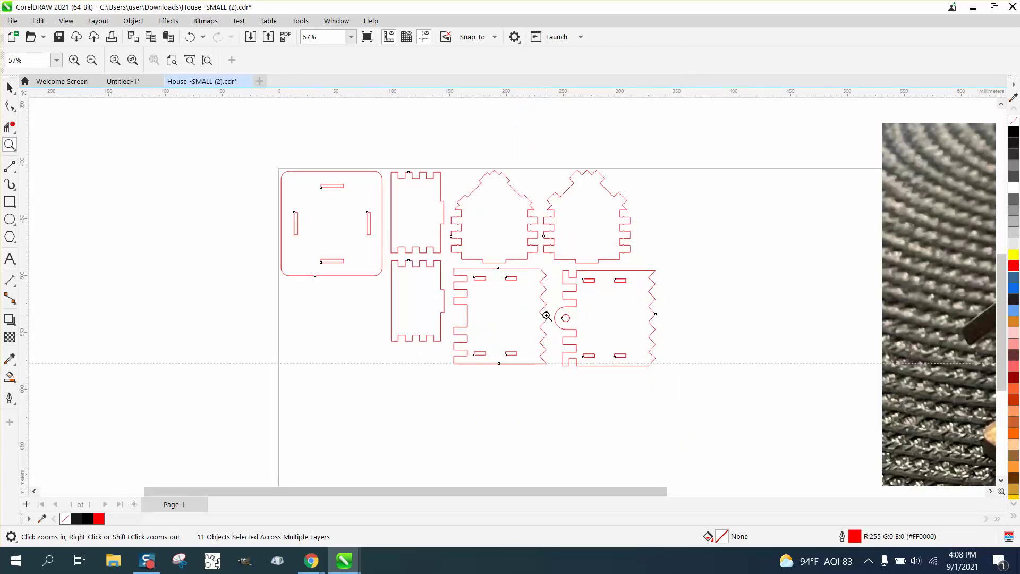
Give all the engraving artwork a black outline and move it down 400 mm over the red cut outlines on the page
scroll(547, 315, down, 3)
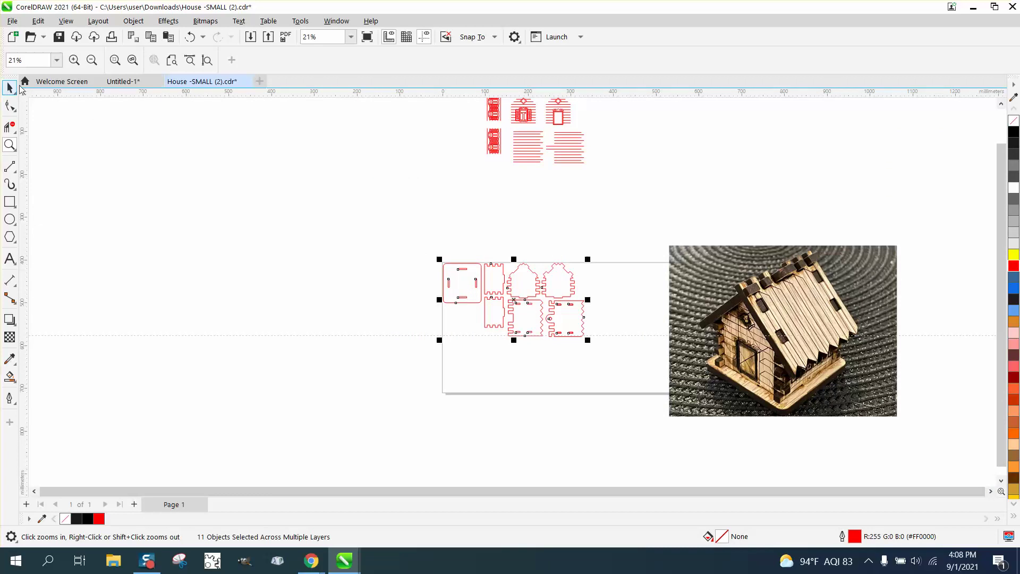
click(10, 88)
scroll(401, 216, down, 1)
drag(433, 113, 615, 214)
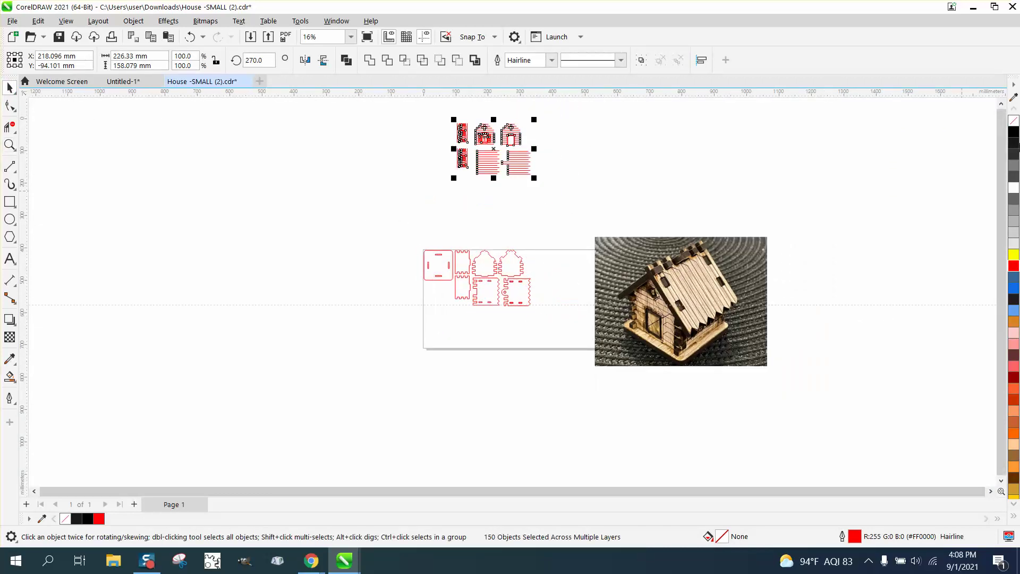
right_click(1016, 136)
key(Down)
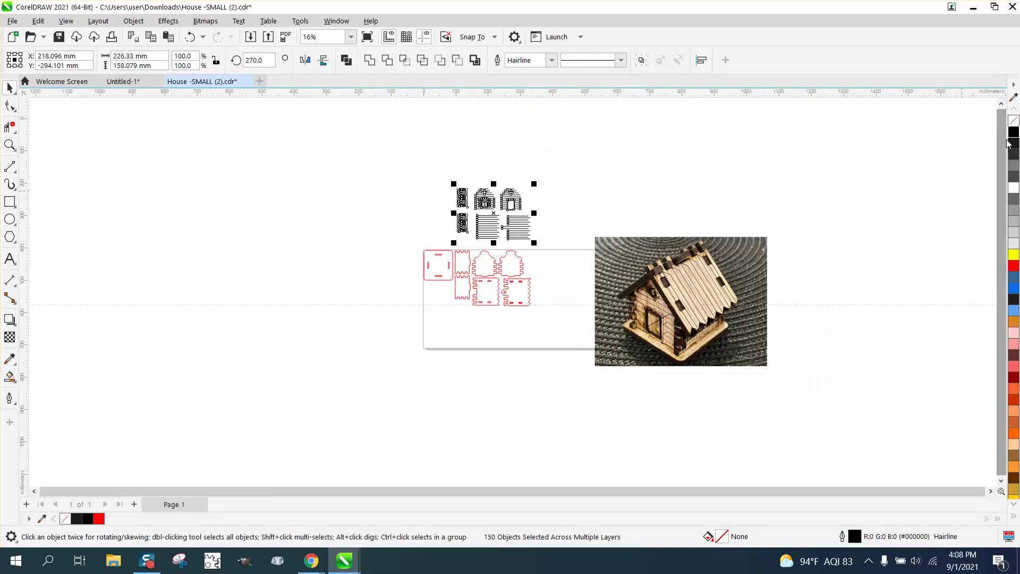
key(Down)
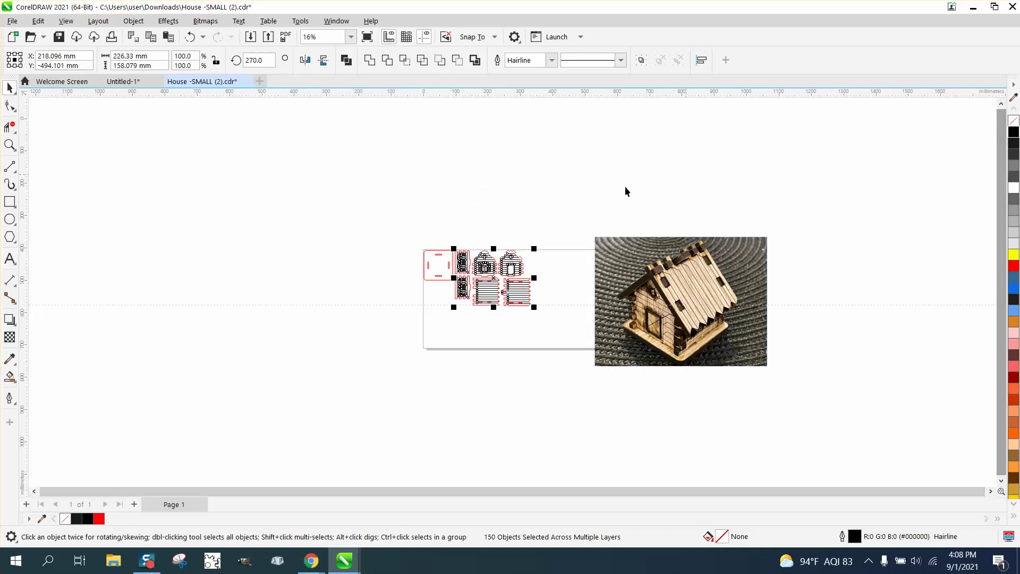
click(10, 146)
drag(412, 236, 592, 365)
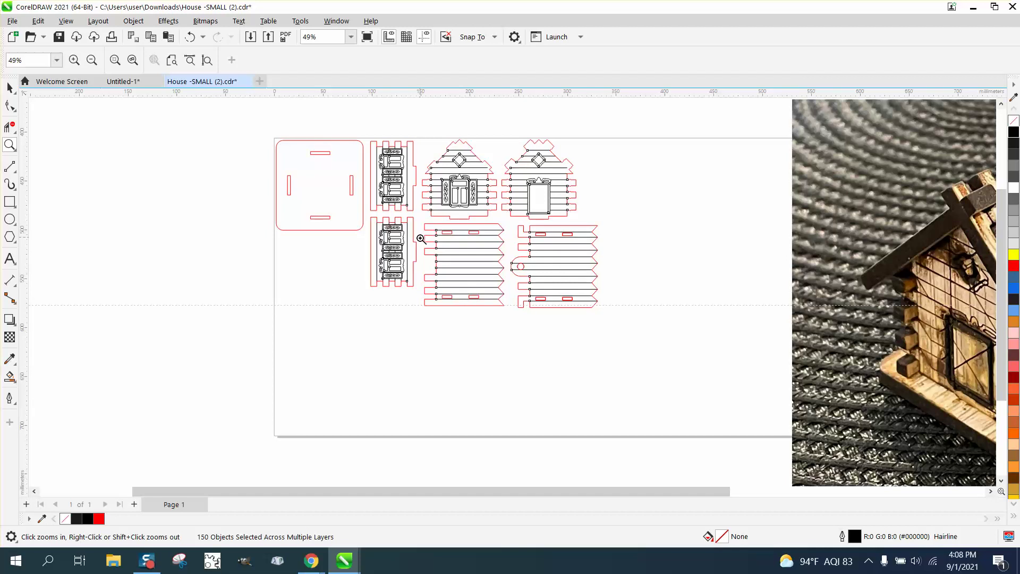
scroll(461, 268, down, 2)
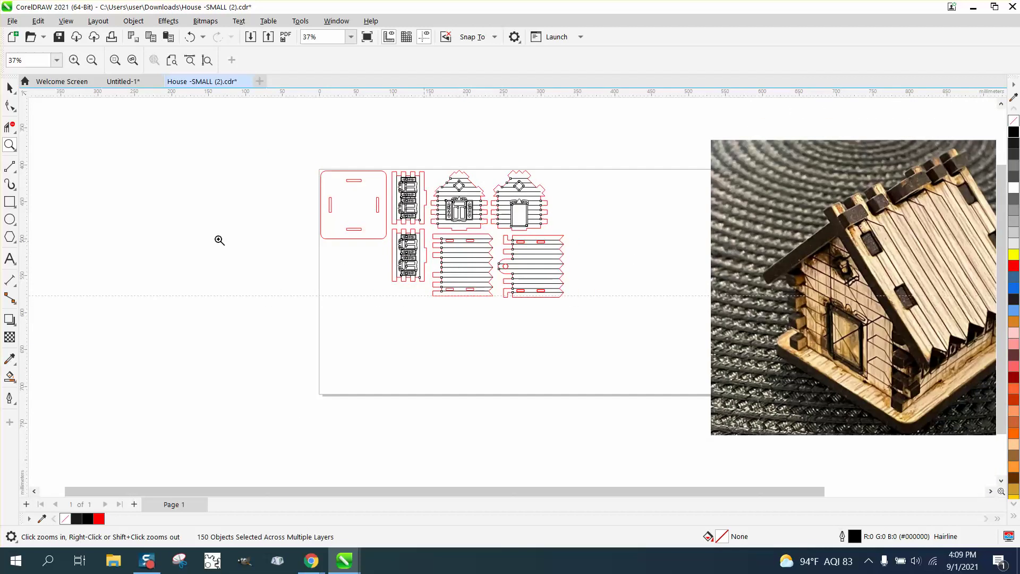
drag(303, 165, 574, 322)
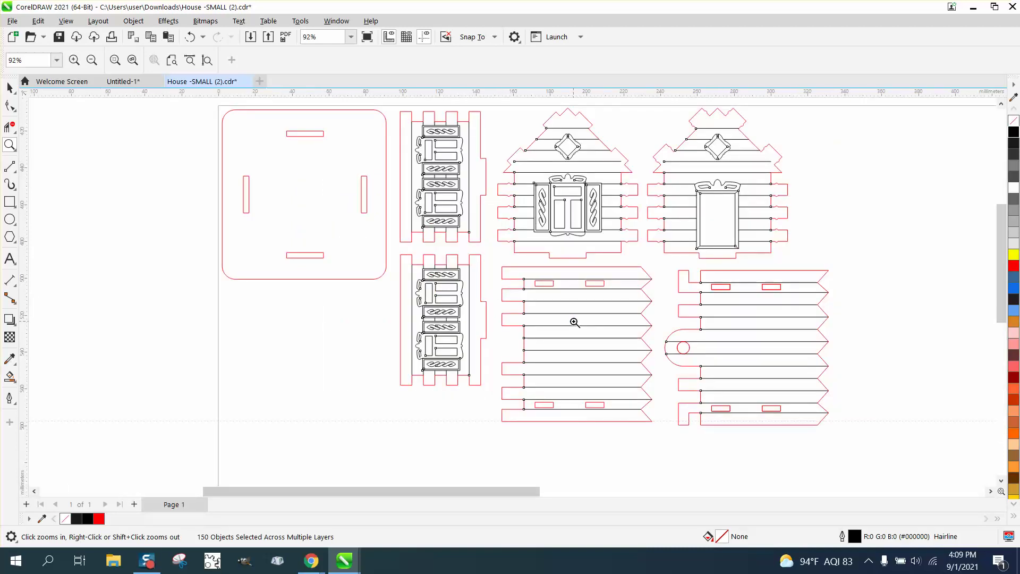